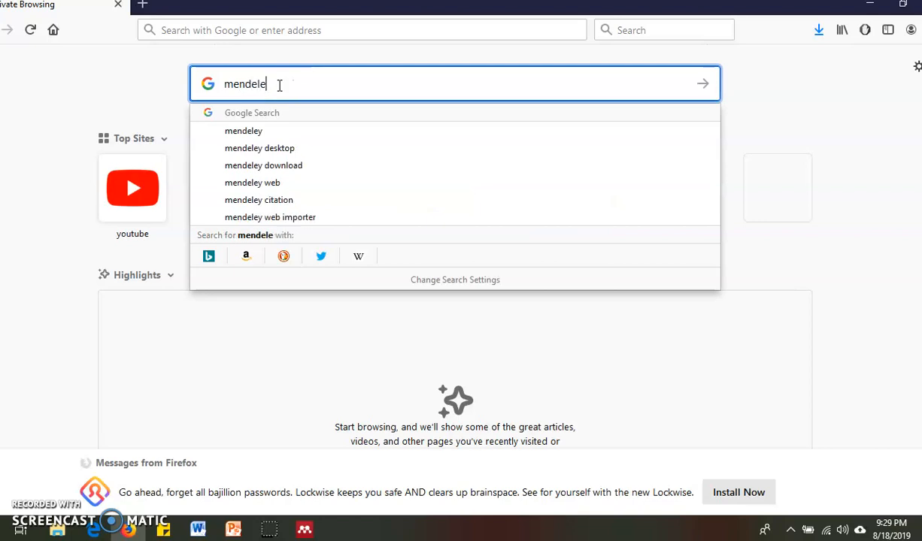
- Search Google for mendeley, visit the official Mendeley site and go to its desktop download page
{"action": "key", "text": "Return"}
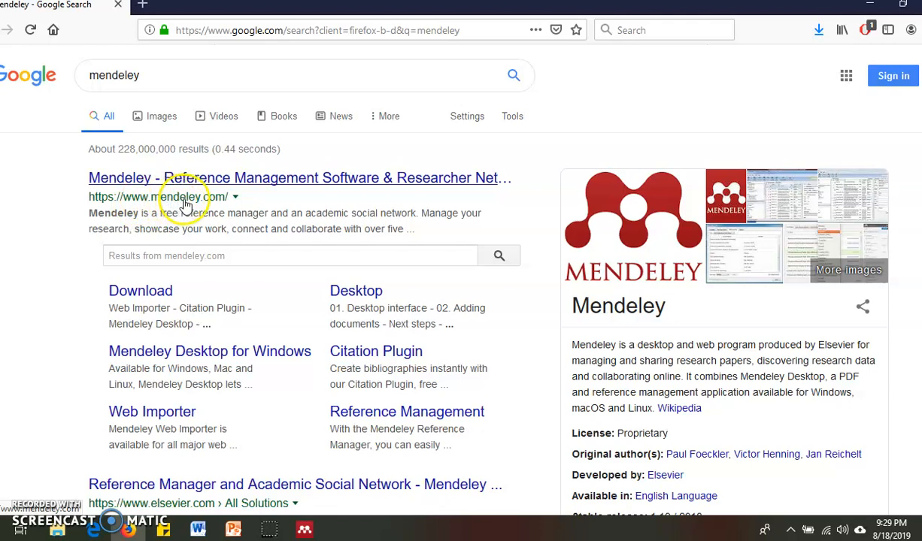
{"action": "left_click", "coordinate": [293, 178]}
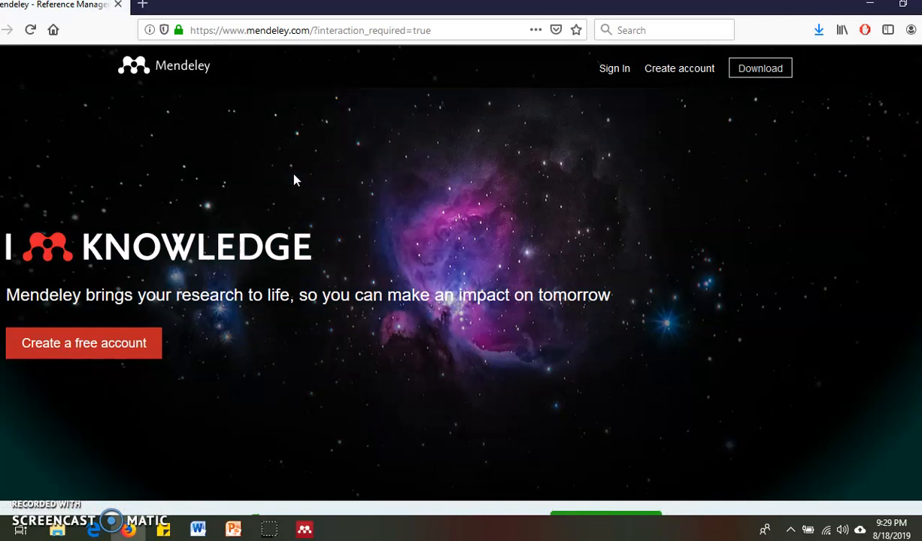
{"action": "left_click", "coordinate": [764, 69]}
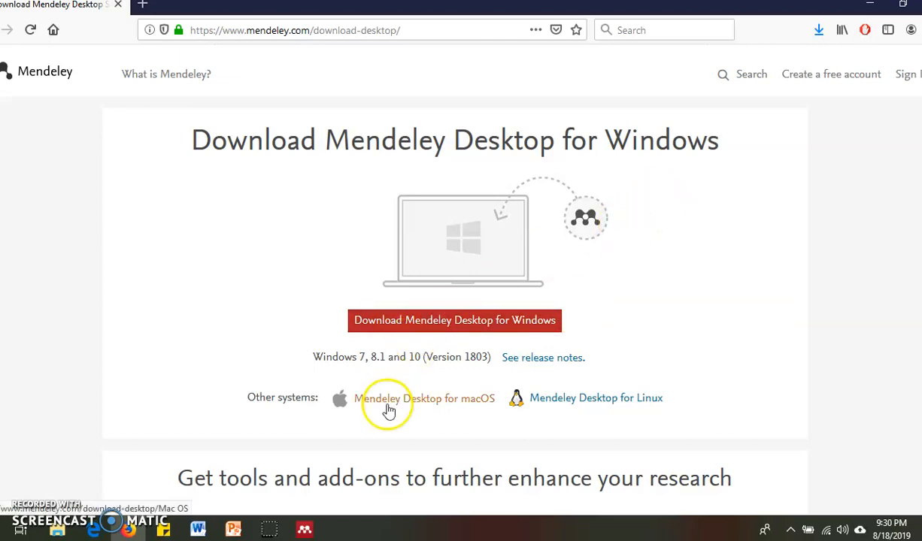
- Minimize the browser, close the open Mendeley Desktop window and relaunch Mendeley Desktop from the desktop
{"action": "left_click", "coordinate": [872, 6]}
{"action": "left_click", "coordinate": [874, 5]}
{"action": "left_click", "coordinate": [874, 7]}
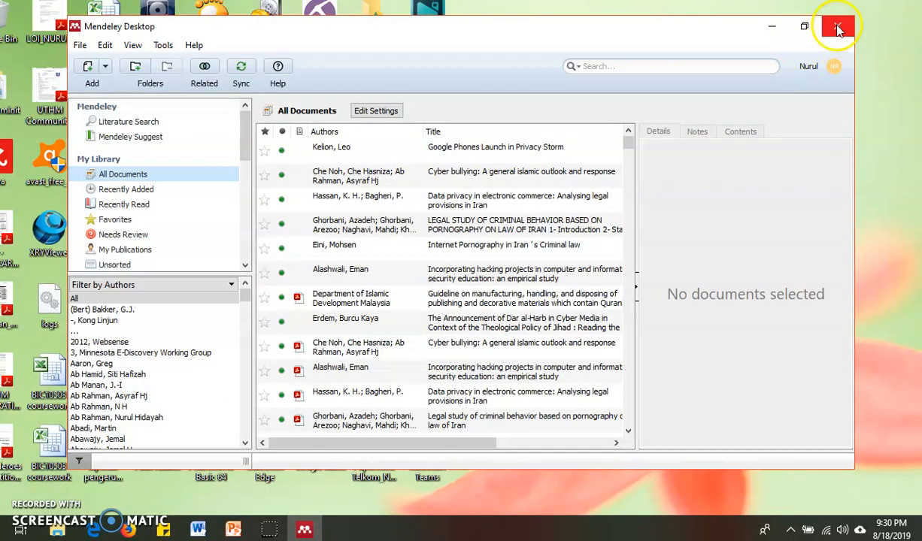
{"action": "left_click", "coordinate": [839, 29]}
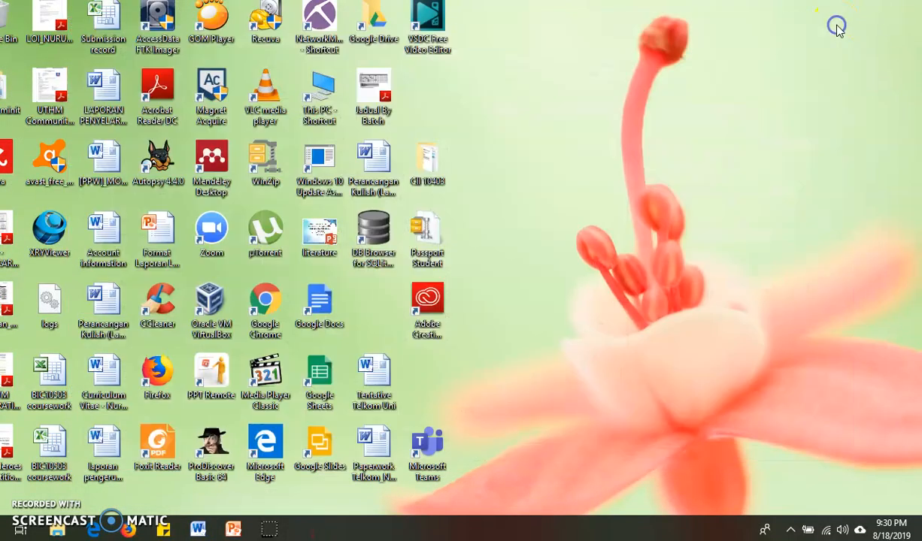
{"action": "double_click", "coordinate": [214, 189]}
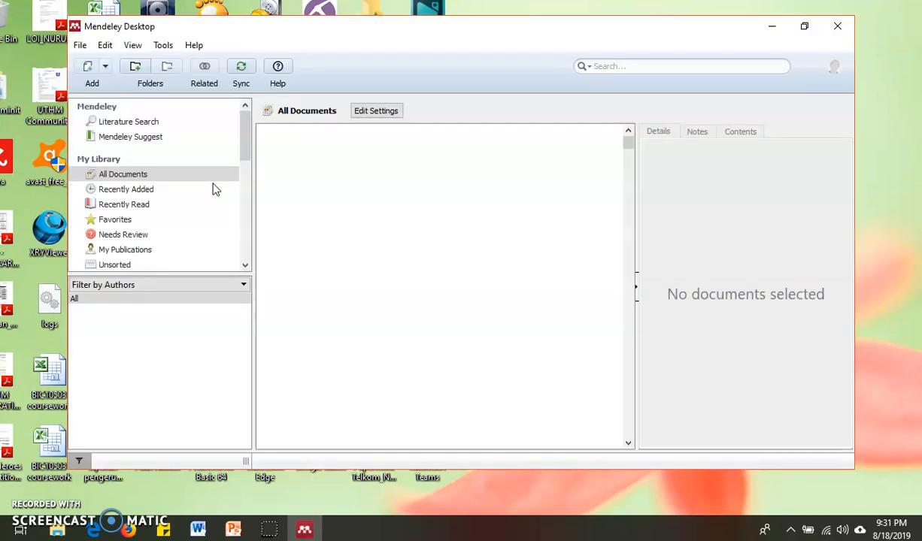
- Maximize the Mendeley Desktop window and dismiss the update offer and the account connection warning
{"action": "left_click", "coordinate": [804, 30]}
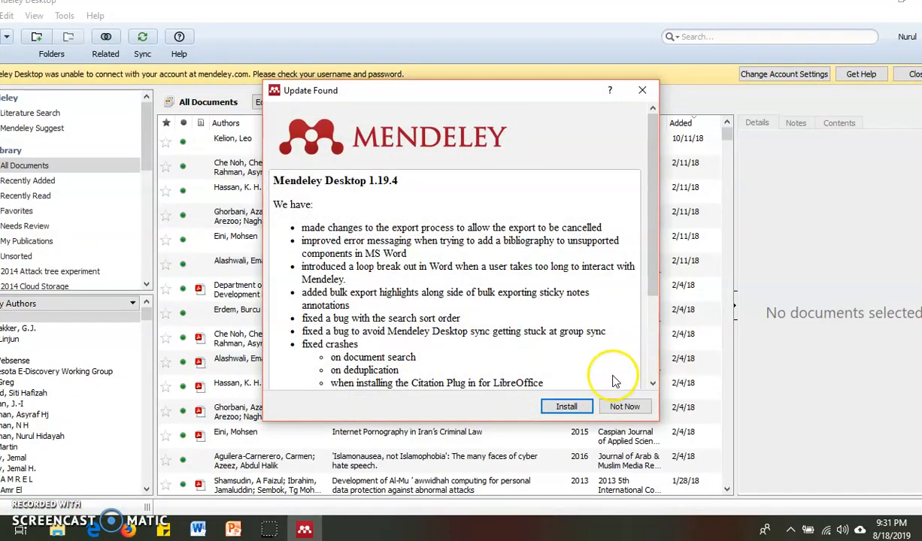
{"action": "left_click", "coordinate": [611, 409]}
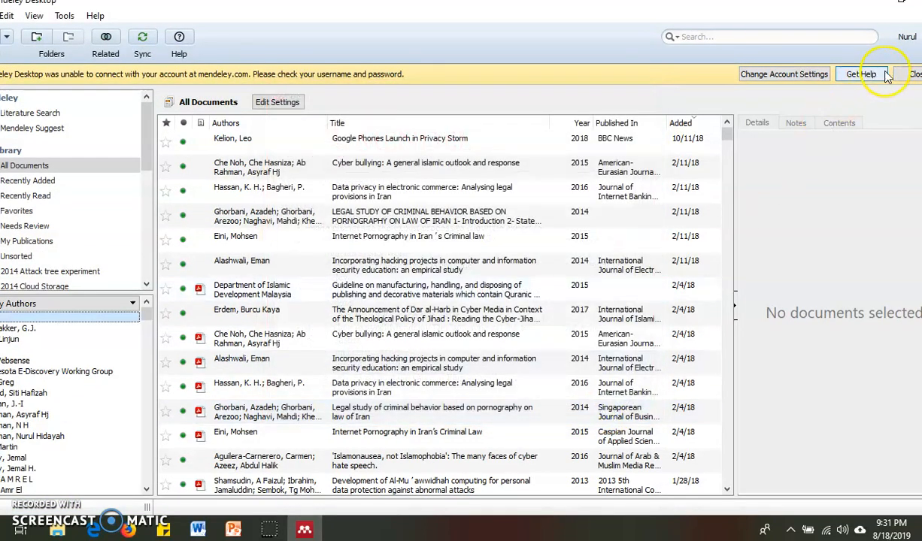
{"action": "left_click", "coordinate": [900, 74]}
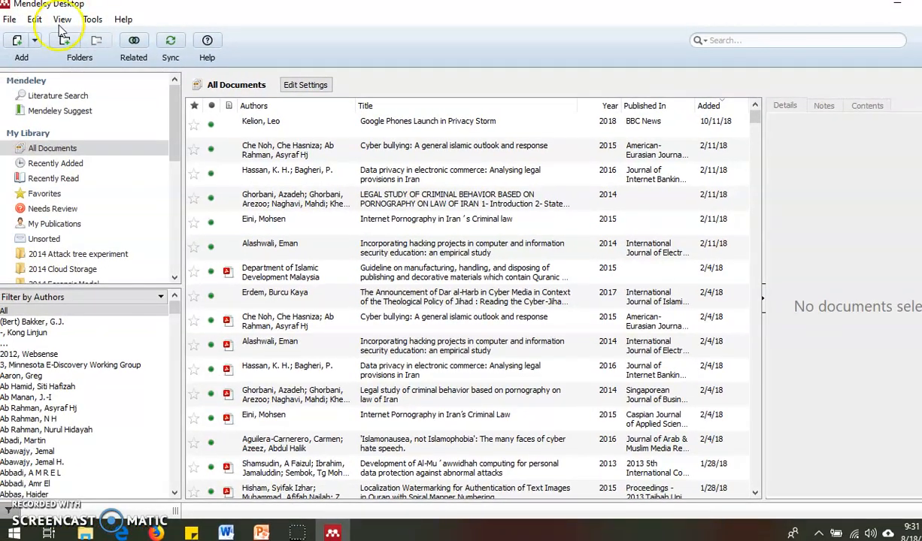
{"action": "left_click", "coordinate": [8, 21]}
{"action": "left_click", "coordinate": [10, 22]}
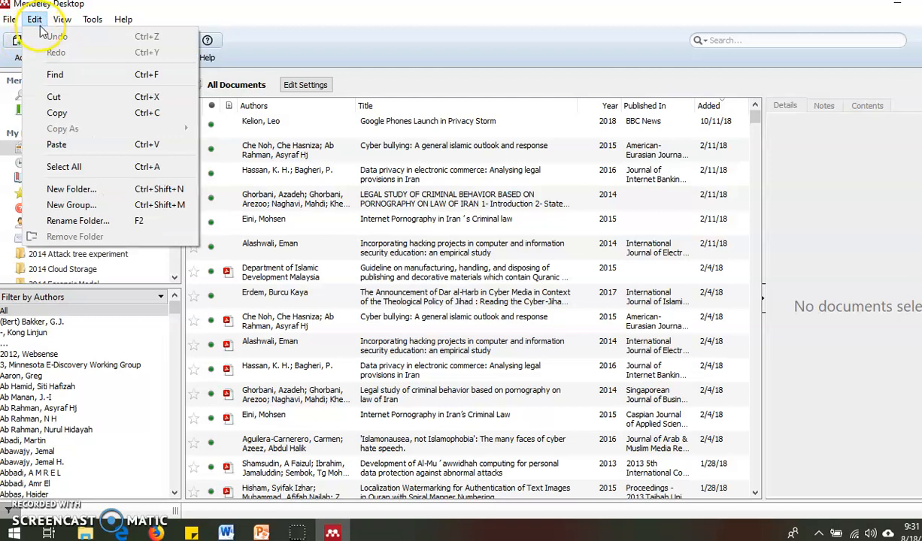
{"action": "mouse_move", "coordinate": [63, 25]}
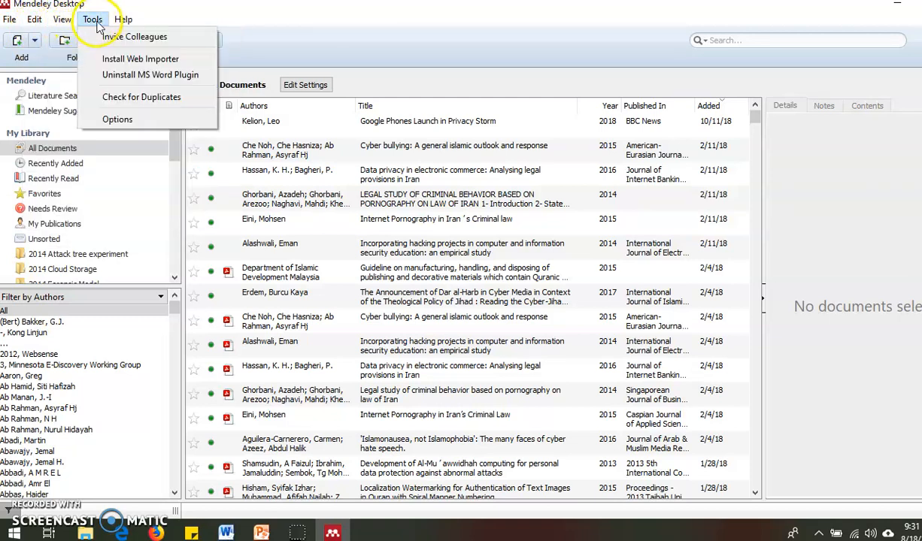
{"action": "mouse_move", "coordinate": [126, 26]}
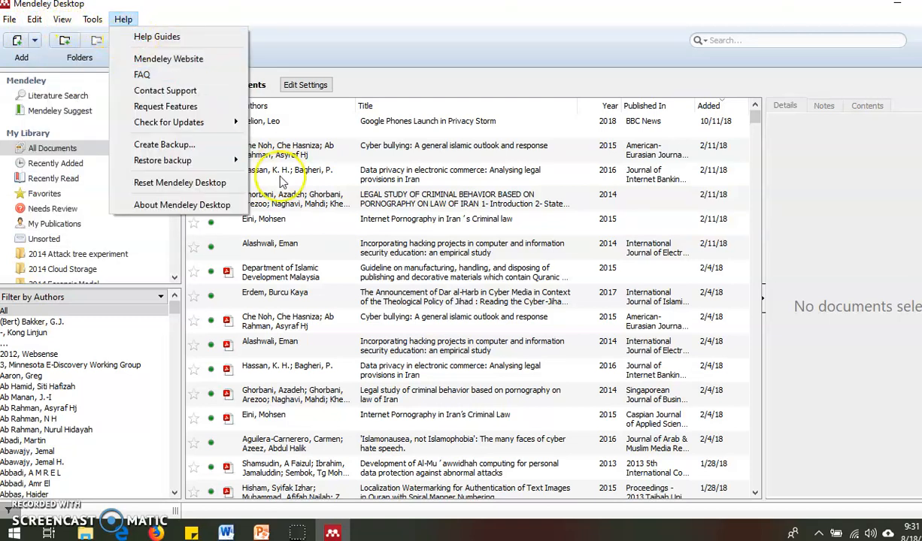
- Examine the collections and folders listed under My Library
{"action": "left_click", "coordinate": [171, 253]}
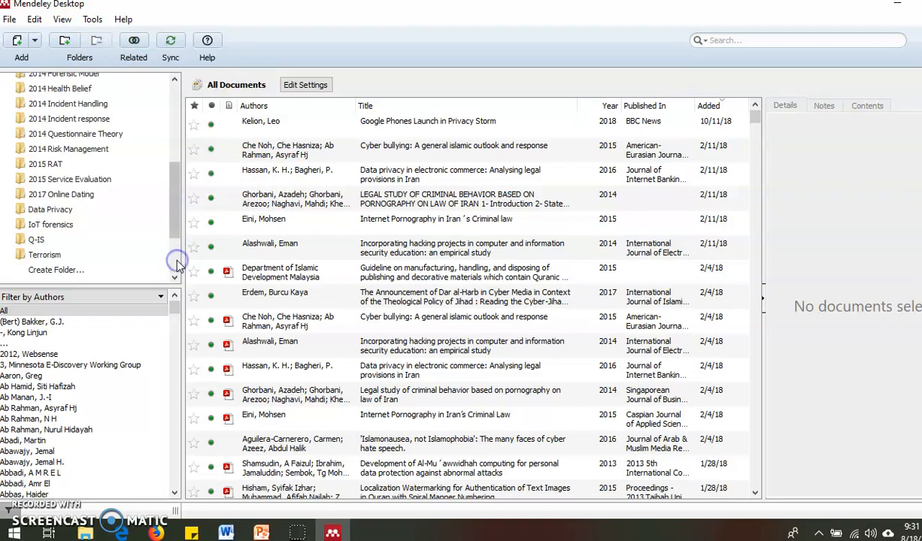
{"action": "left_click", "coordinate": [176, 89]}
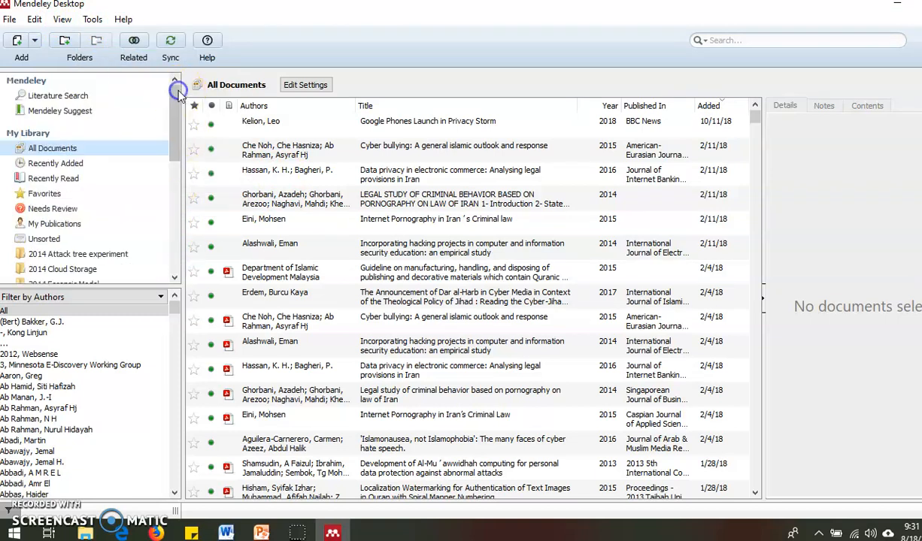
{"action": "left_click", "coordinate": [175, 278]}
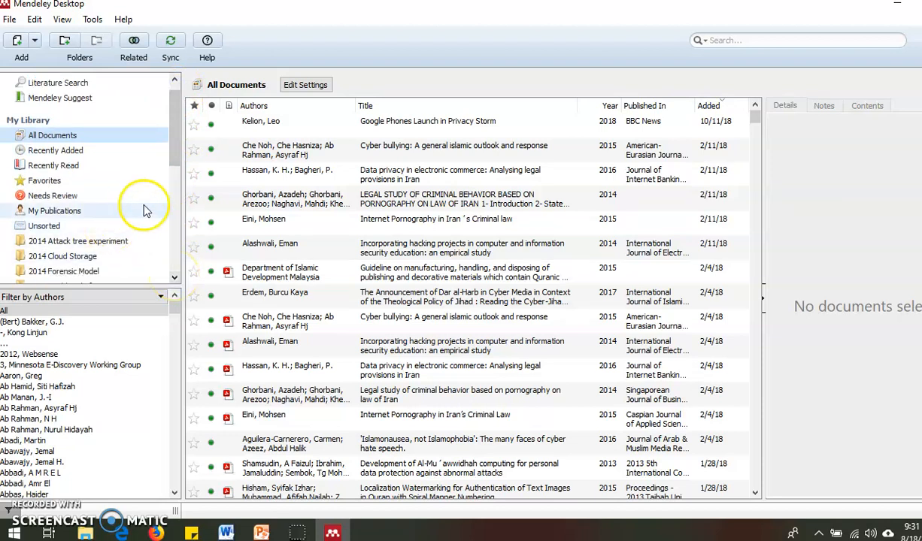
{"action": "double_click", "coordinate": [175, 278]}
{"action": "left_click", "coordinate": [174, 277]}
{"action": "left_click", "coordinate": [175, 278]}
{"action": "left_click", "coordinate": [174, 278]}
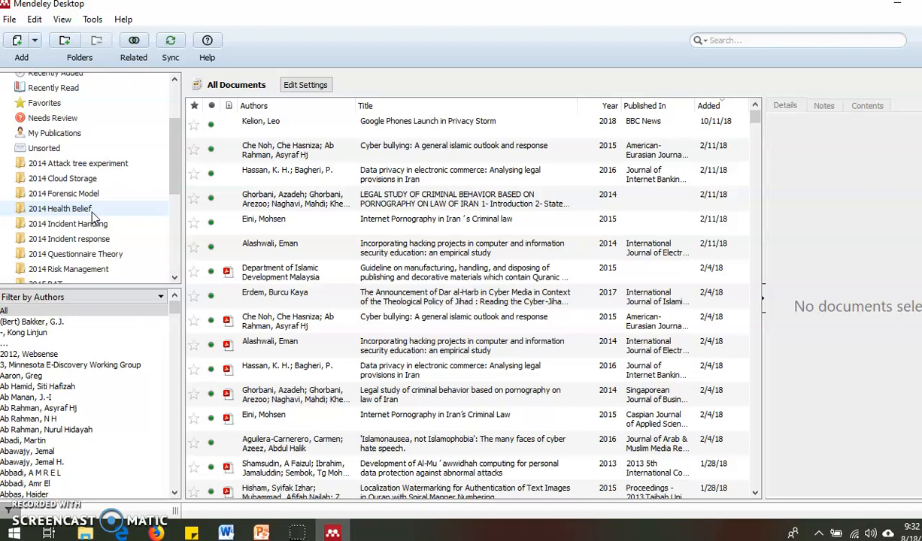
{"action": "left_click", "coordinate": [174, 80]}
{"action": "left_click", "coordinate": [174, 82]}
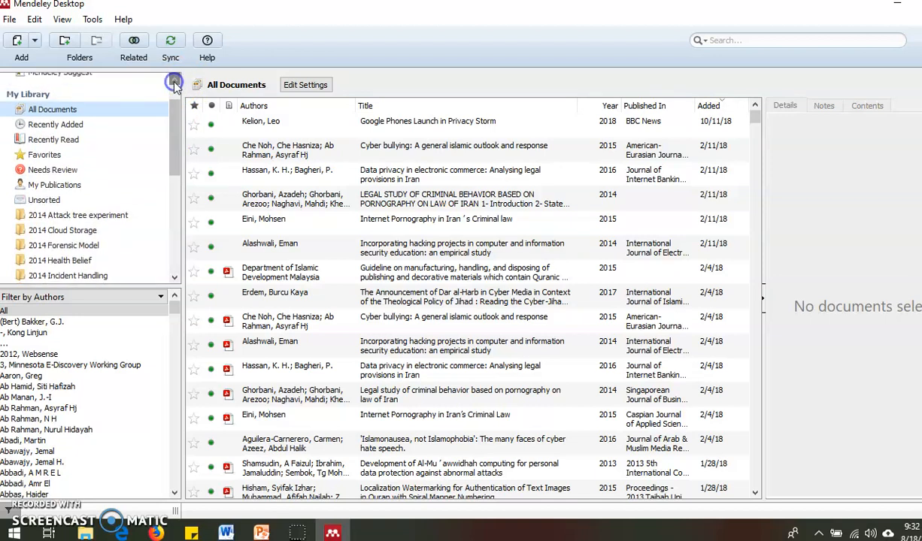
{"action": "left_click", "coordinate": [36, 97]}
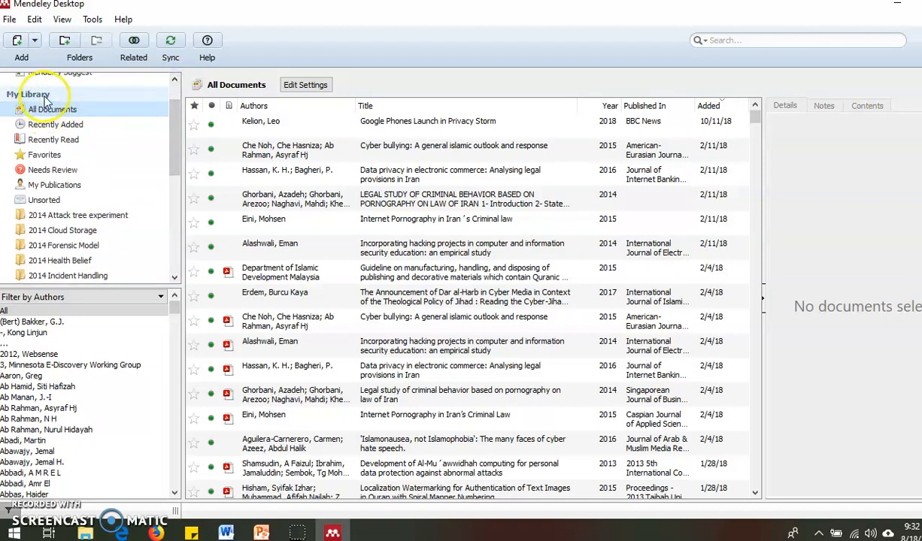
{"action": "right_click", "coordinate": [45, 100]}
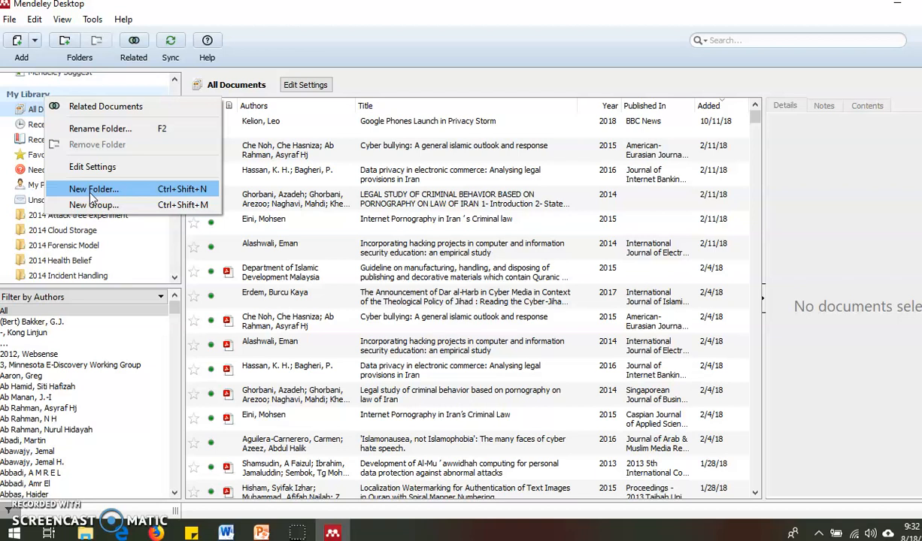
{"action": "left_click", "coordinate": [179, 259]}
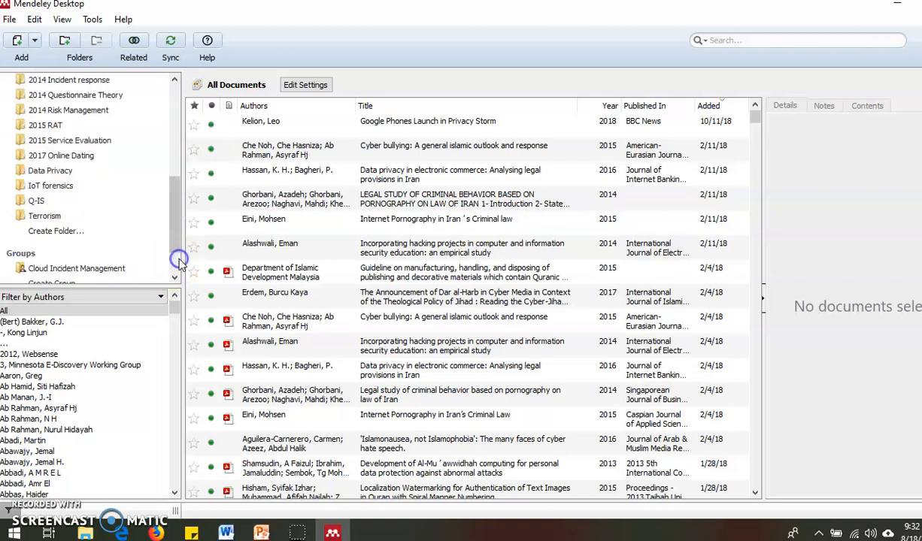
- Show the documents in the 2014 Cloud Storage folder of My Library
{"action": "left_click", "coordinate": [174, 80]}
{"action": "left_click", "coordinate": [174, 80]}
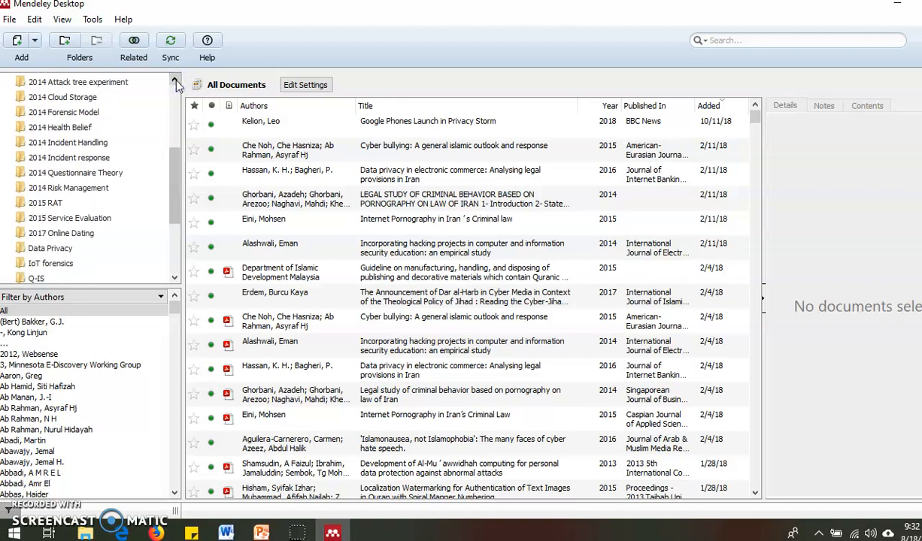
{"action": "left_click", "coordinate": [174, 79]}
{"action": "left_click", "coordinate": [134, 110]}
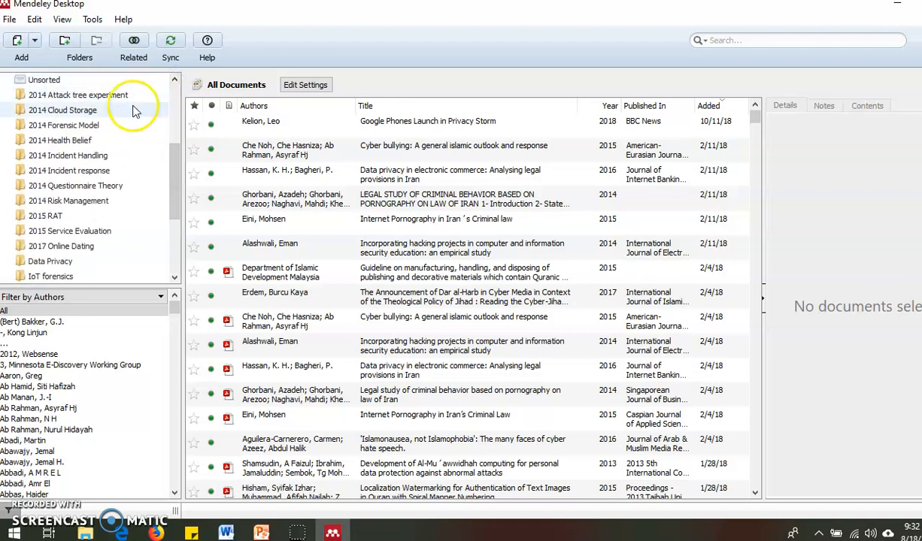
{"action": "left_click", "coordinate": [70, 115]}
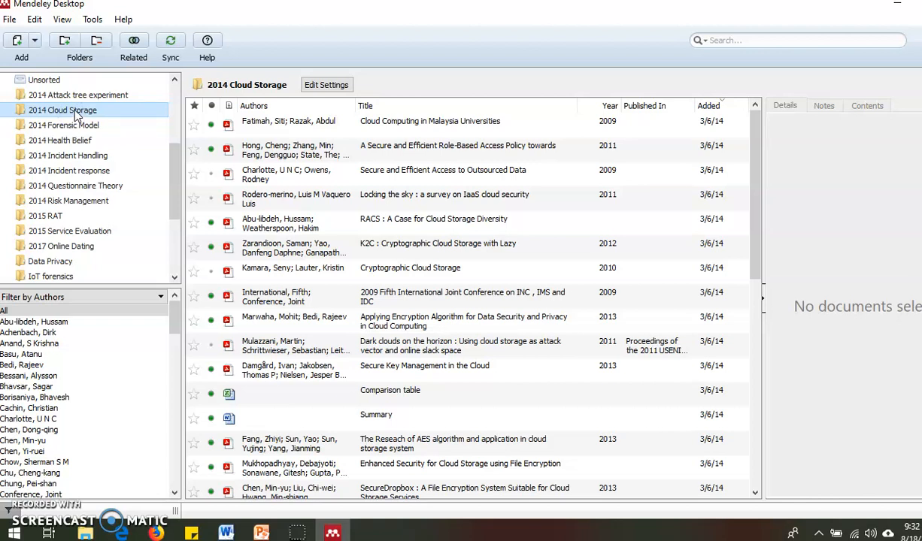
{"action": "left_click", "coordinate": [18, 42]}
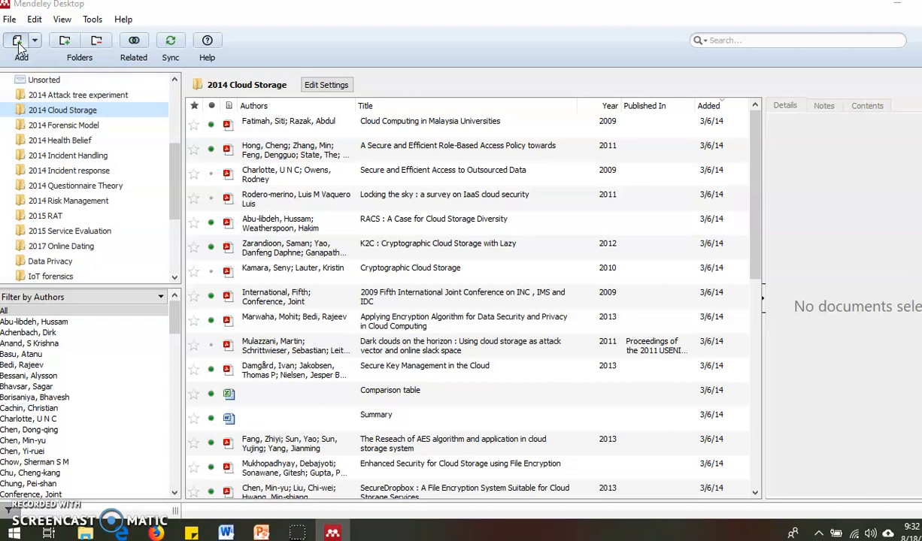
{"action": "left_click", "coordinate": [18, 41]}
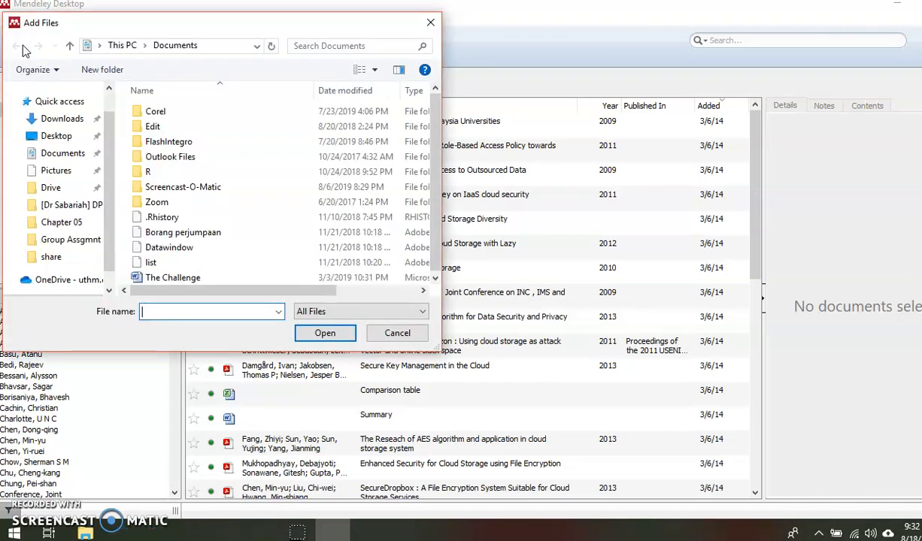
{"action": "scroll", "coordinate": [75, 195], "scroll_direction": "down", "scroll_amount": 4}
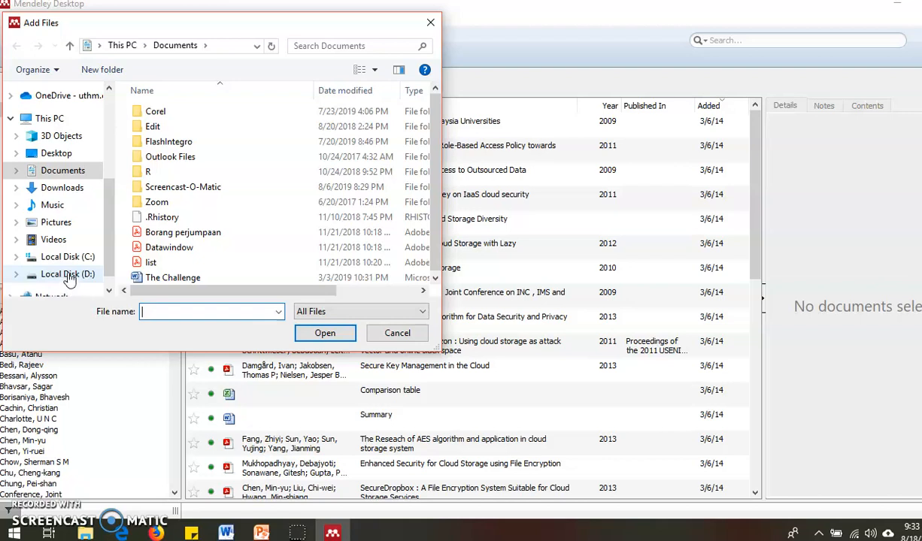
{"action": "left_click", "coordinate": [69, 276]}
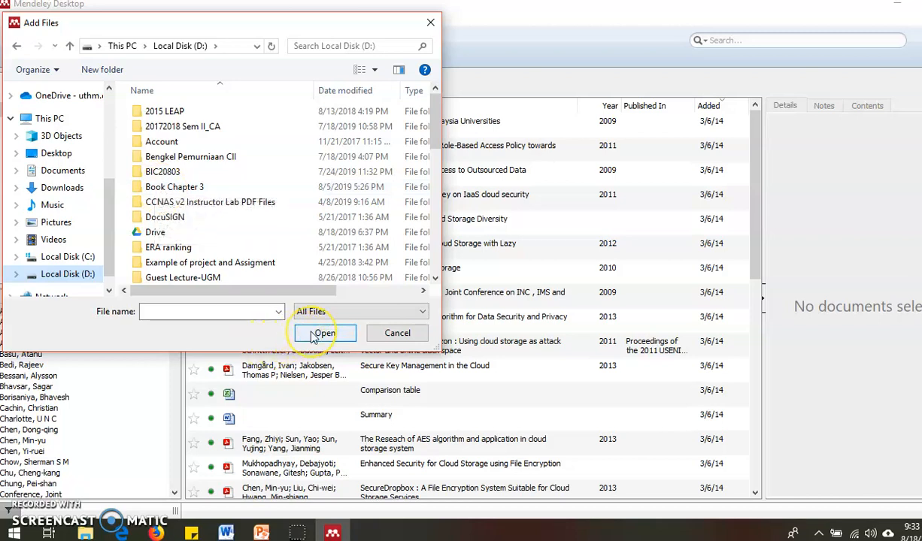
{"action": "left_click", "coordinate": [430, 23]}
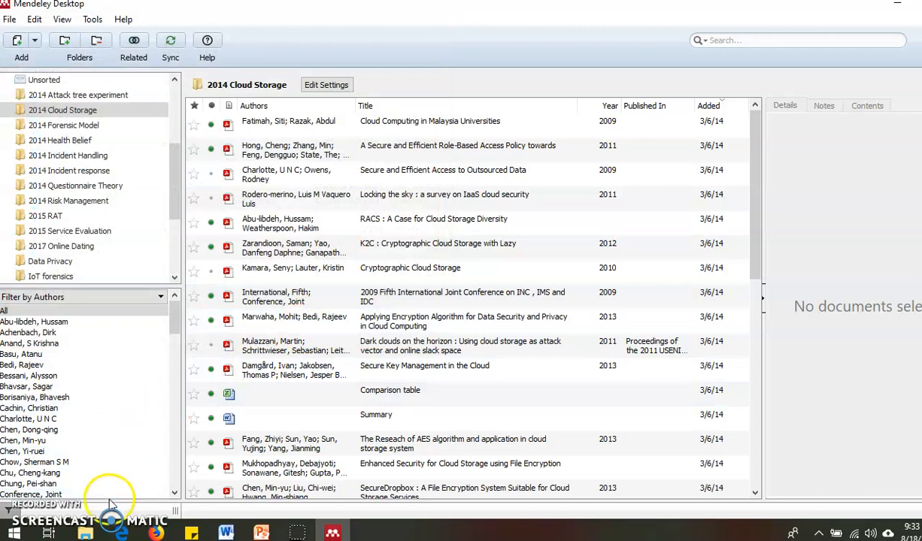
- Import the PDF "2011 Acquisition of digital evidence in android smartphones" from the 2015 Android forensic folder on Local Disk (D:) into 2014 Cloud Storage
{"action": "left_click", "coordinate": [85, 533]}
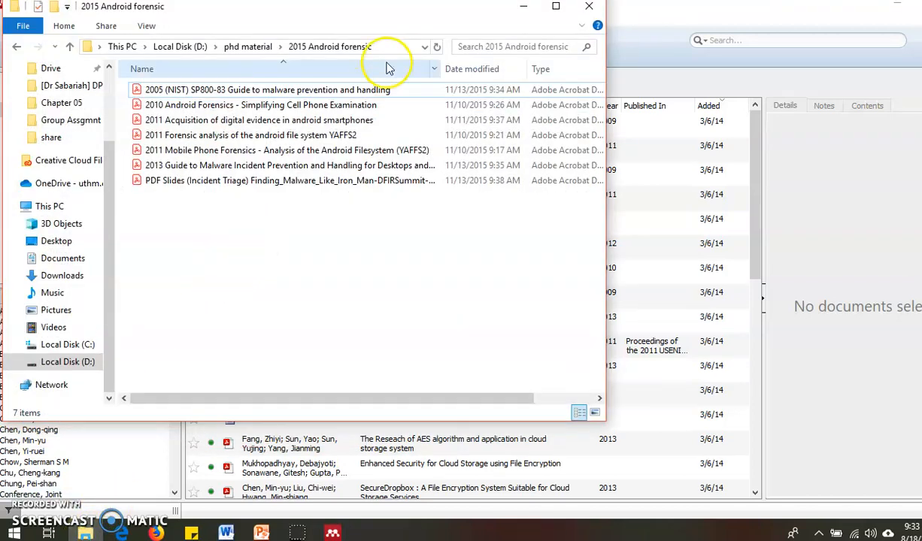
{"action": "left_click_drag", "start_coordinate": [364, 18], "coordinate": [724, 17]}
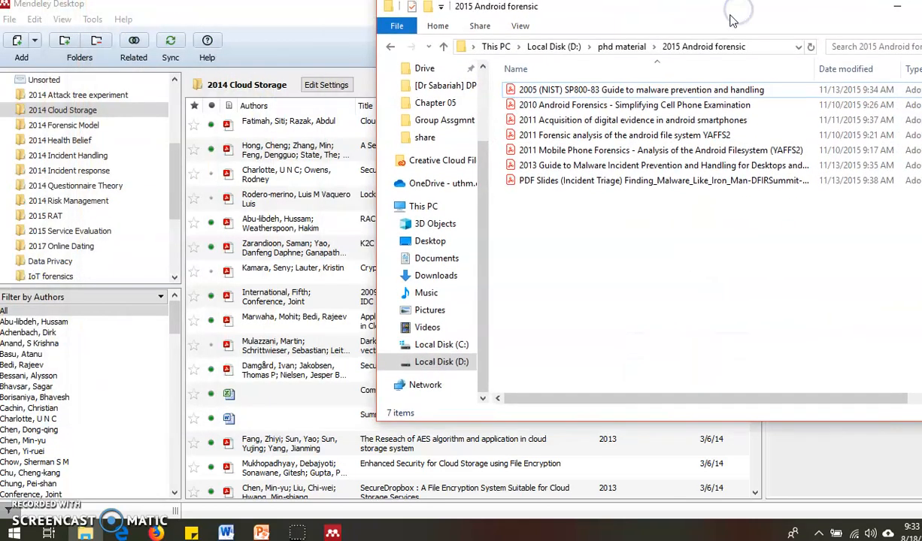
{"action": "left_click", "coordinate": [624, 120]}
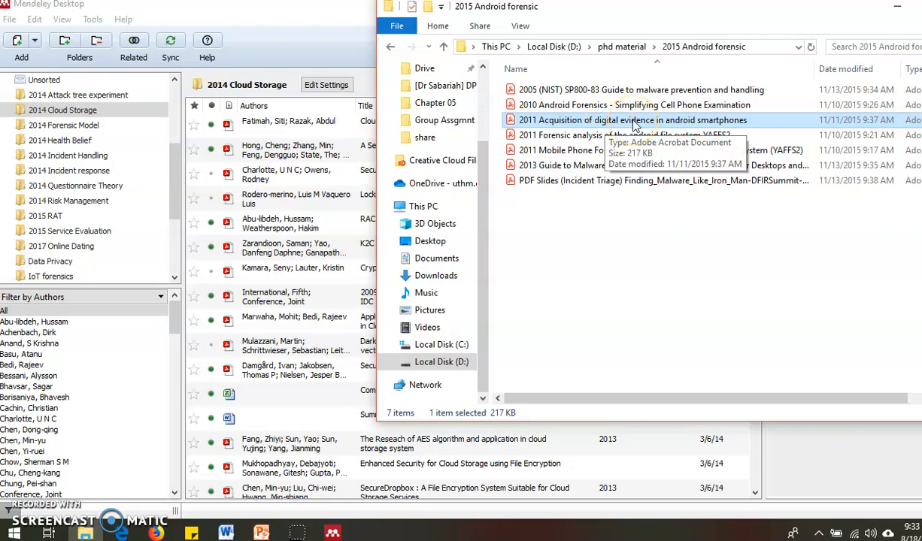
{"action": "left_click_drag", "start_coordinate": [633, 124], "coordinate": [276, 384]}
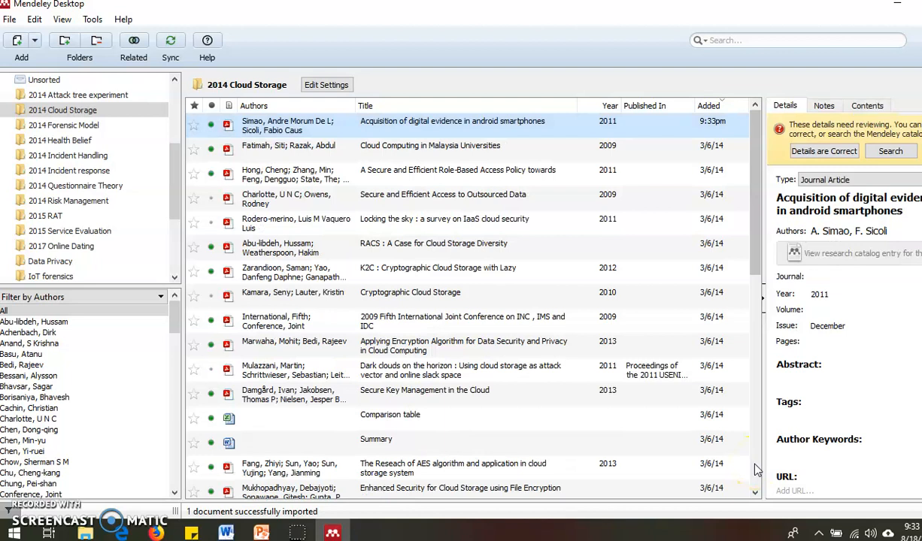
- Examine the 2014 Cloud Storage document list and the details of "Secure Cloud Storage : Available Infrastructures and Architectures Review and Evaluation"
{"action": "scroll", "coordinate": [755, 470], "scroll_direction": "down", "scroll_amount": 5}
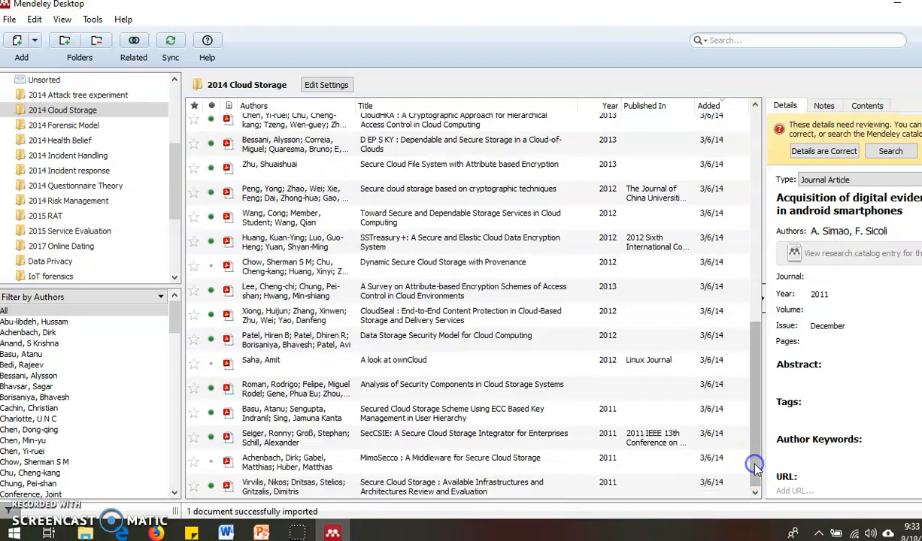
{"action": "left_click", "coordinate": [470, 488]}
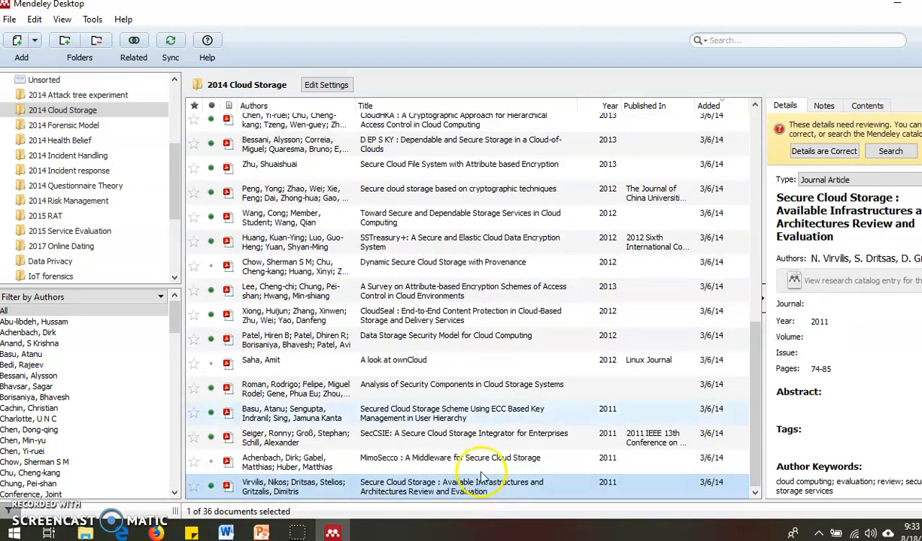
{"action": "left_click", "coordinate": [755, 134]}
{"action": "left_click", "coordinate": [755, 133]}
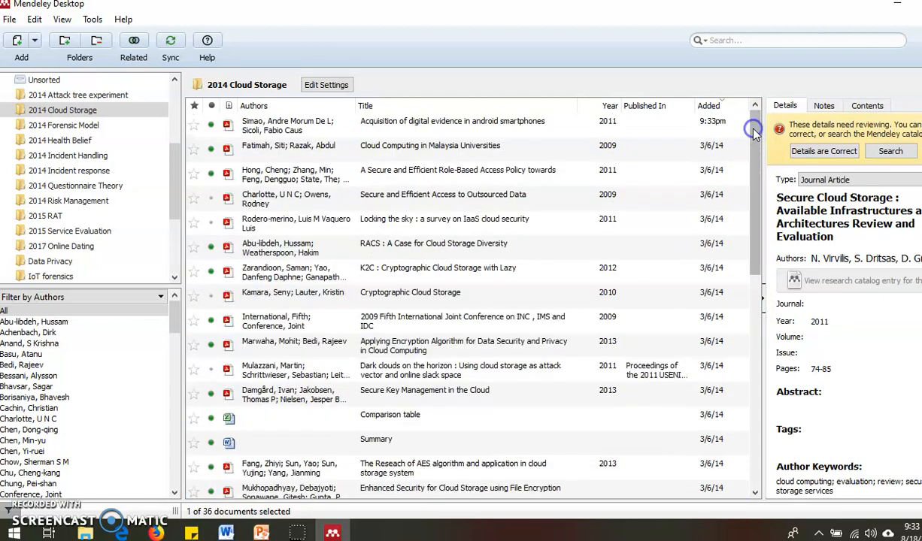
- Open the paper "Acquisition of digital evidence in android smartphones" from the 2014 Cloud Storage list for reading
{"action": "left_click", "coordinate": [443, 125]}
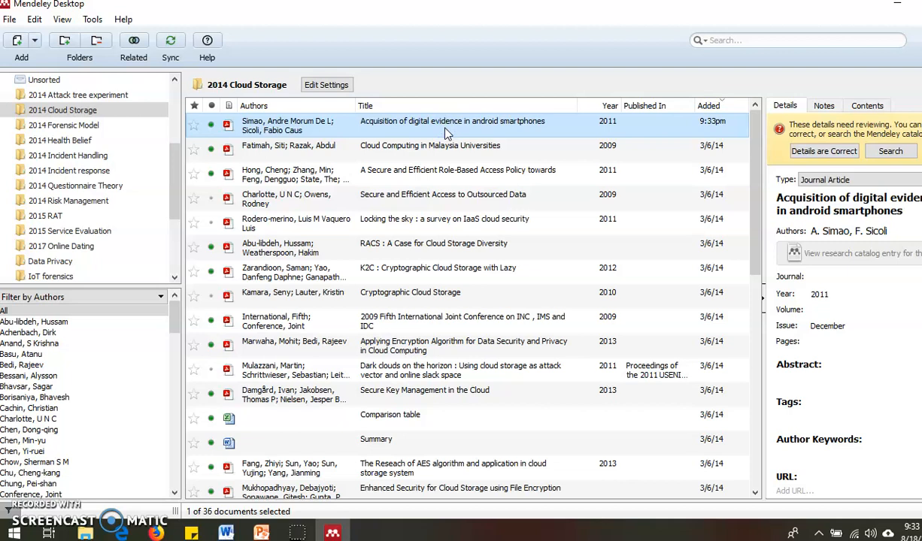
{"action": "left_click", "coordinate": [411, 129]}
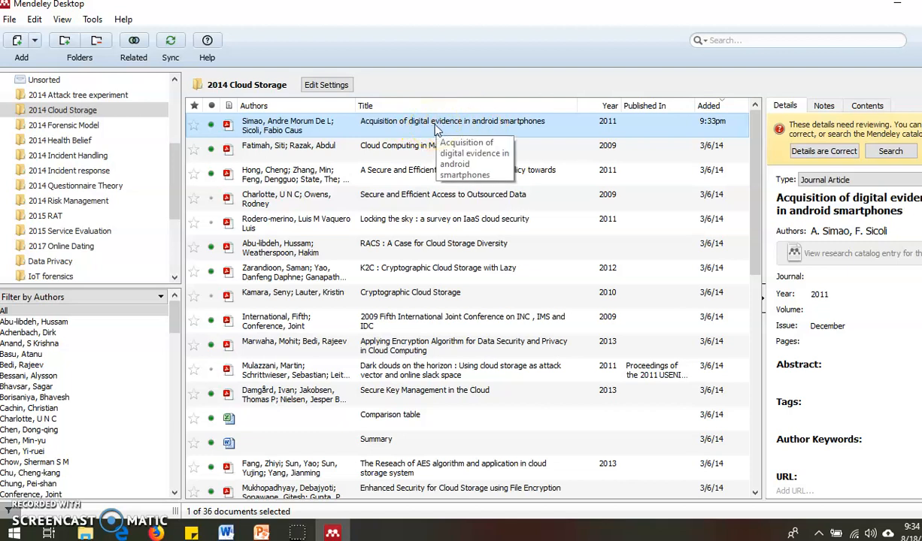
{"action": "left_click", "coordinate": [458, 125]}
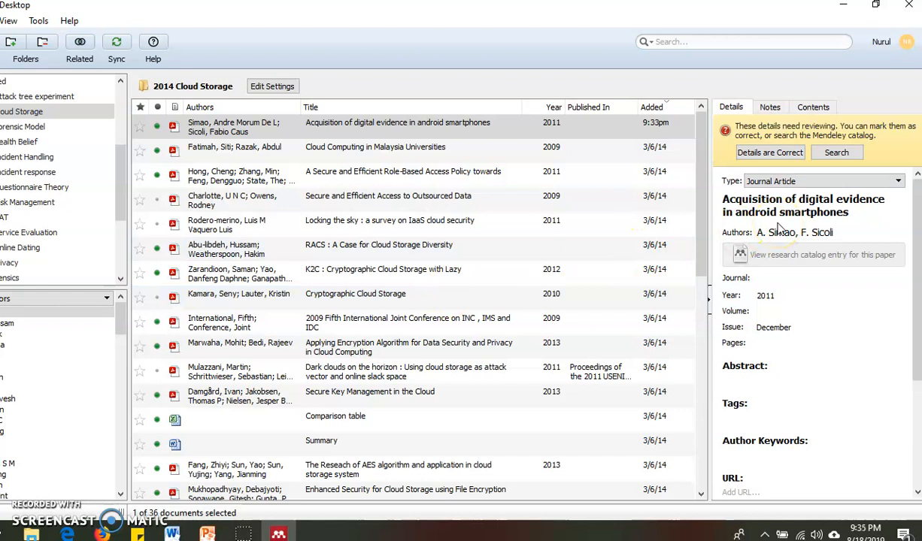
{"action": "left_click", "coordinate": [353, 129]}
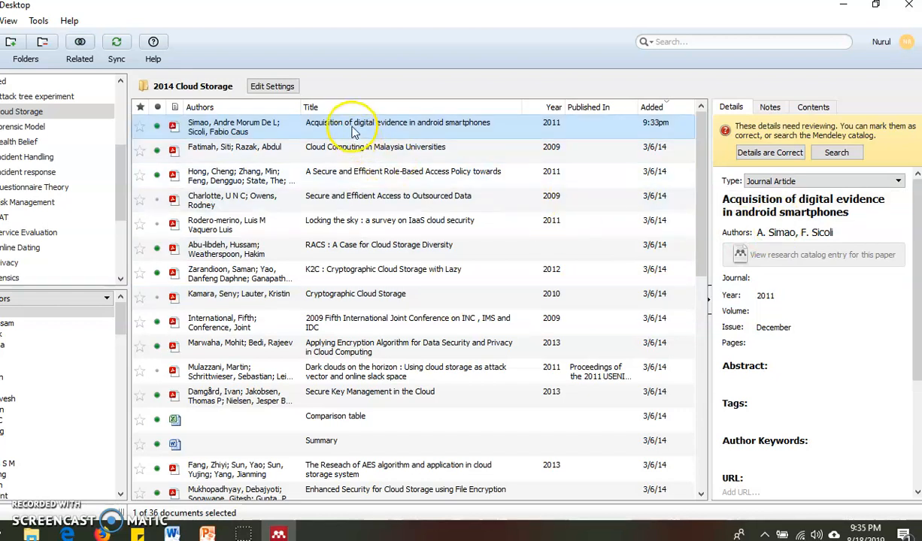
{"action": "double_click", "coordinate": [354, 130]}
{"action": "left_click", "coordinate": [405, 140]}
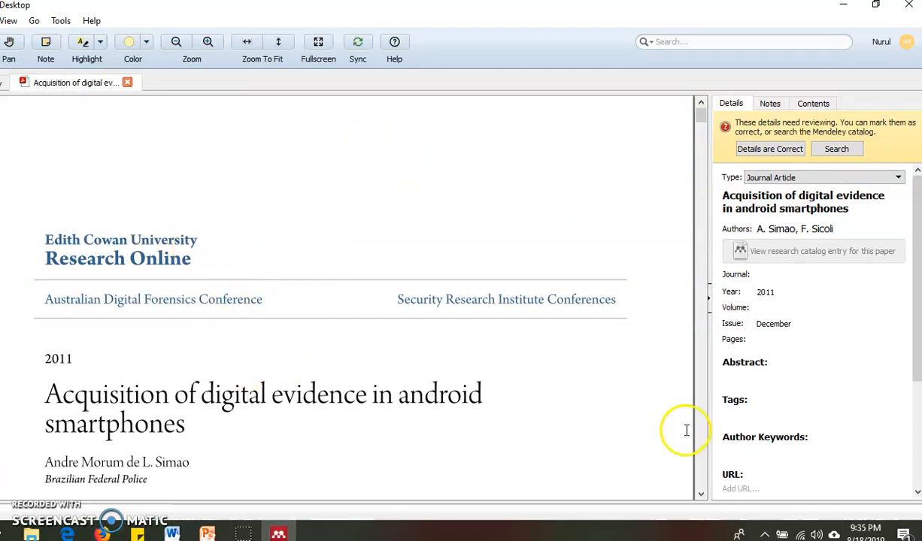
- Set the document type of the open paper to Conference Proceedings
{"action": "left_click", "coordinate": [699, 494]}
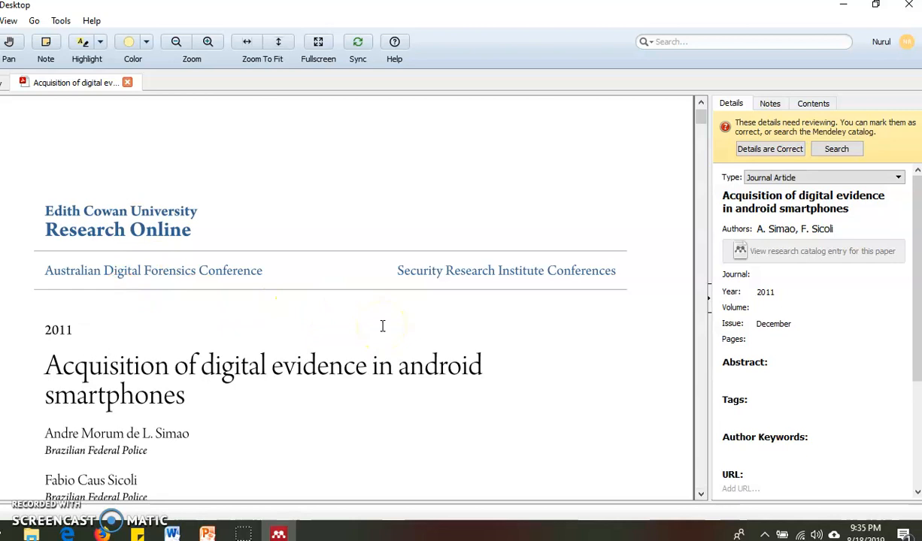
{"action": "left_click", "coordinate": [821, 181]}
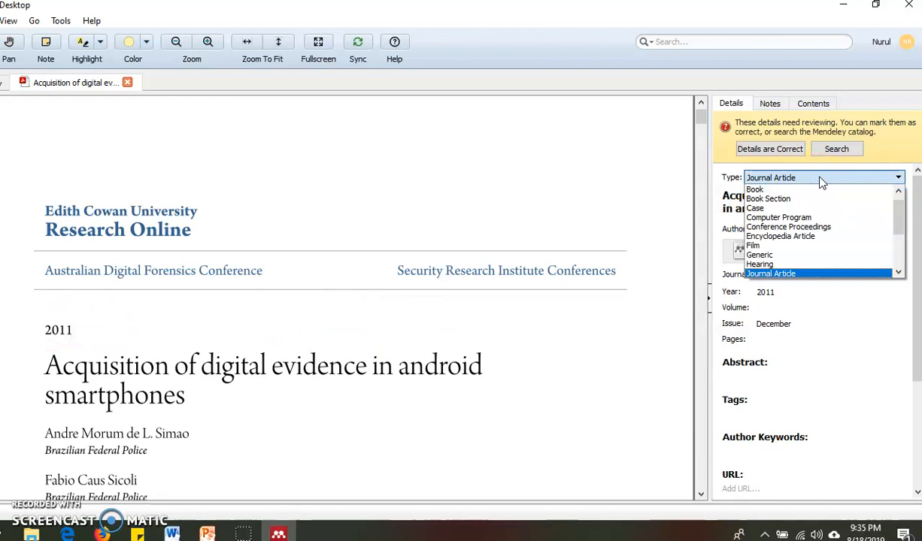
{"action": "left_click", "coordinate": [798, 226]}
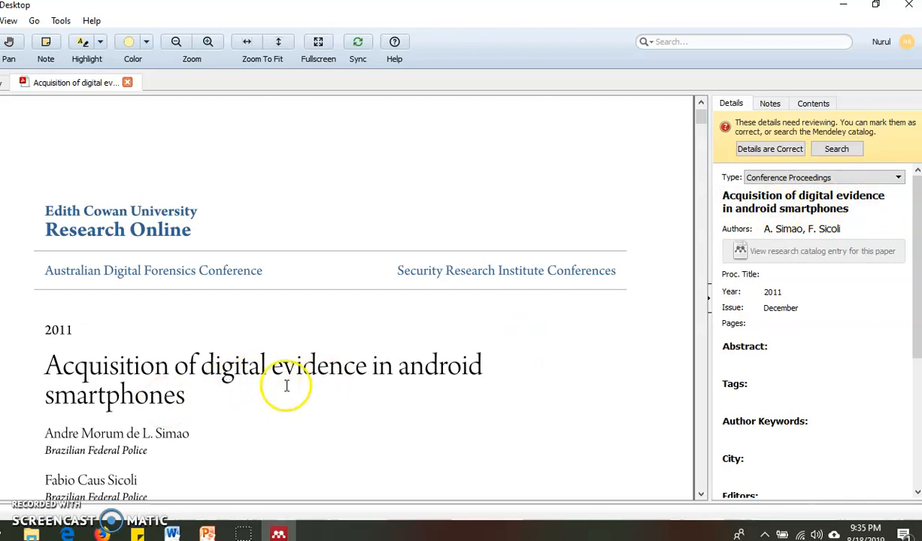
- Capitalise "Android" in the paper's title so it reads "Acquisition of digital evidence in Android smartphones"
{"action": "left_click", "coordinate": [739, 209]}
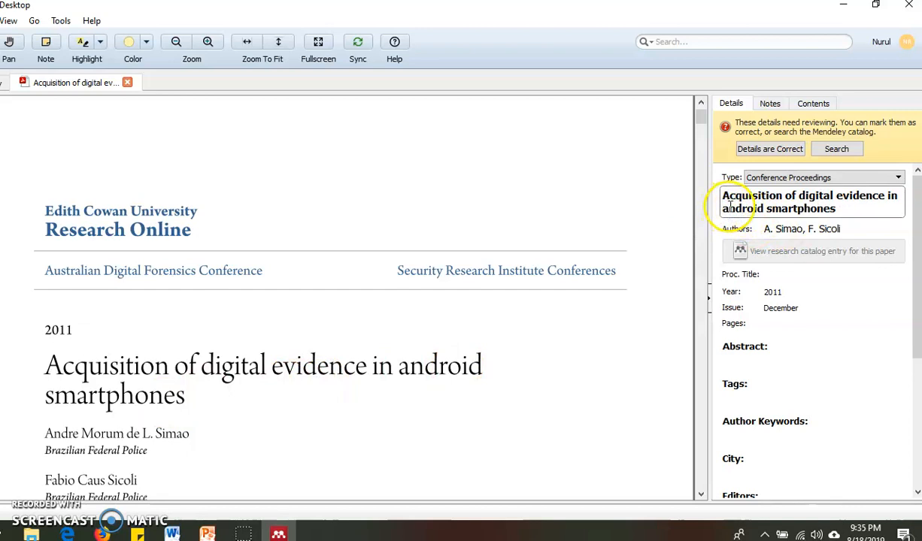
{"action": "key", "text": "BackSpace"}
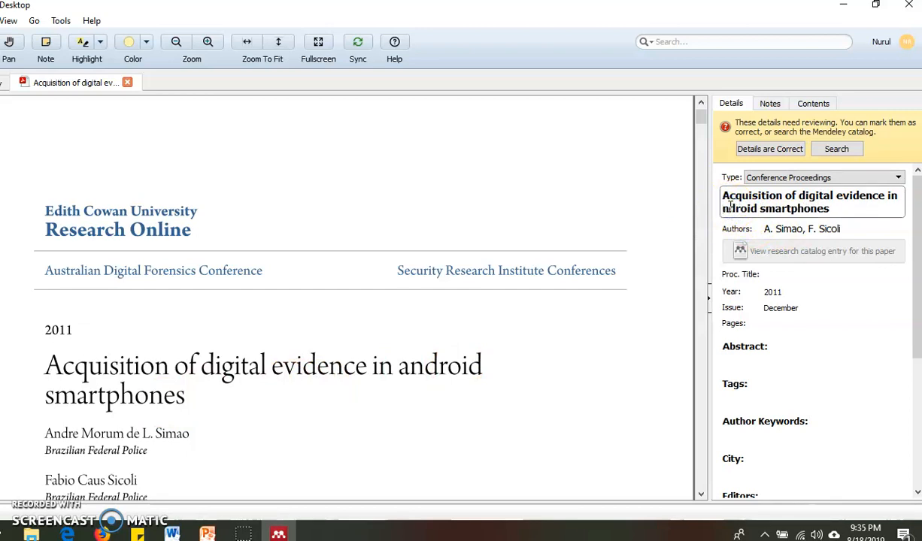
{"action": "type", "text": "A"}
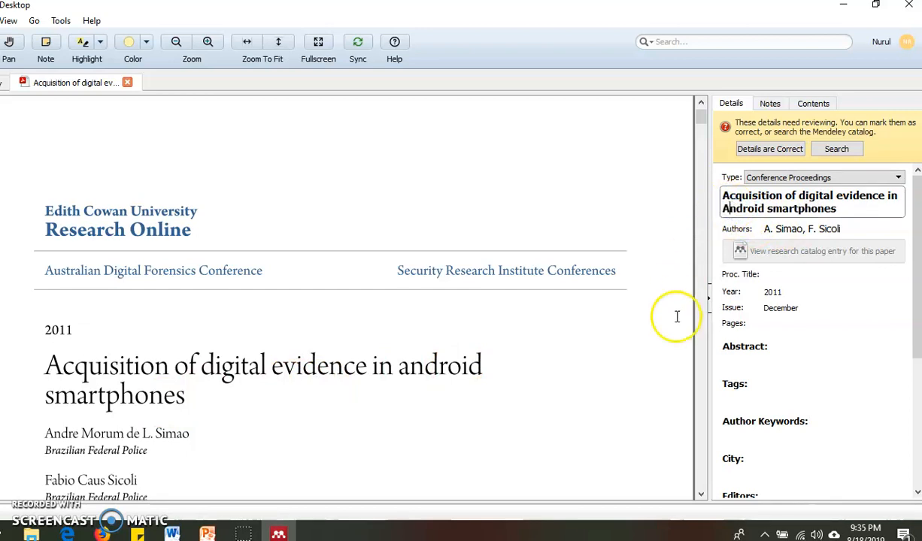
- Add the third author named on the paper's cover page to the Authors details, last name before first names
{"action": "left_click", "coordinate": [701, 493]}
{"action": "left_click", "coordinate": [701, 493]}
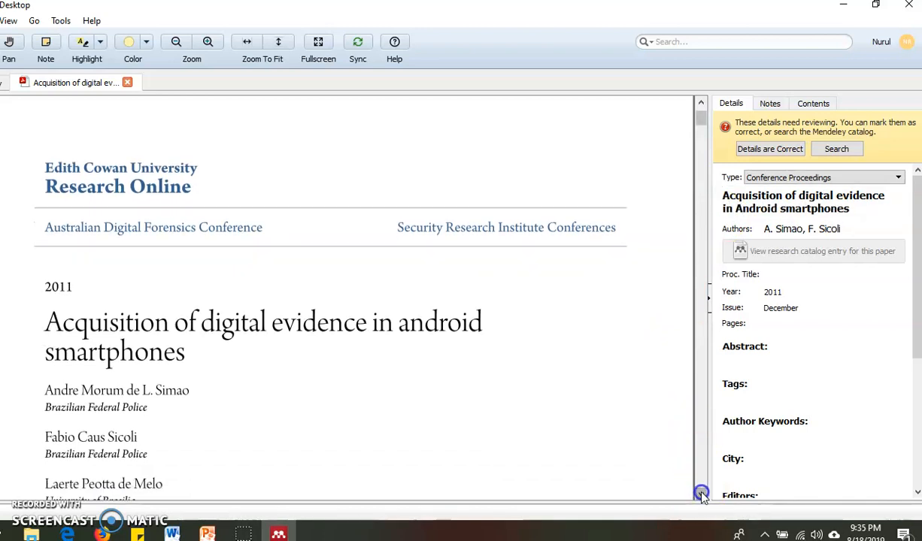
{"action": "left_click", "coordinate": [700, 493]}
{"action": "left_click", "coordinate": [700, 493]}
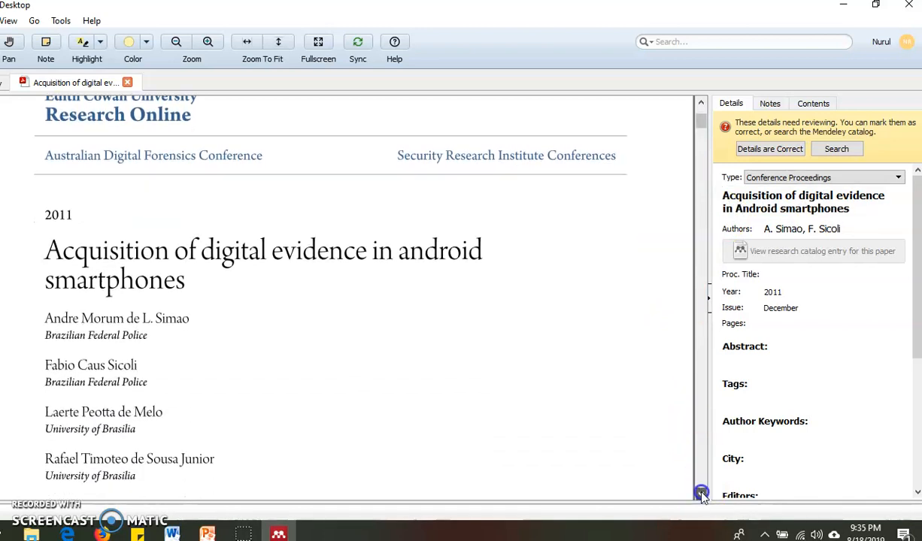
{"action": "left_click", "coordinate": [871, 229]}
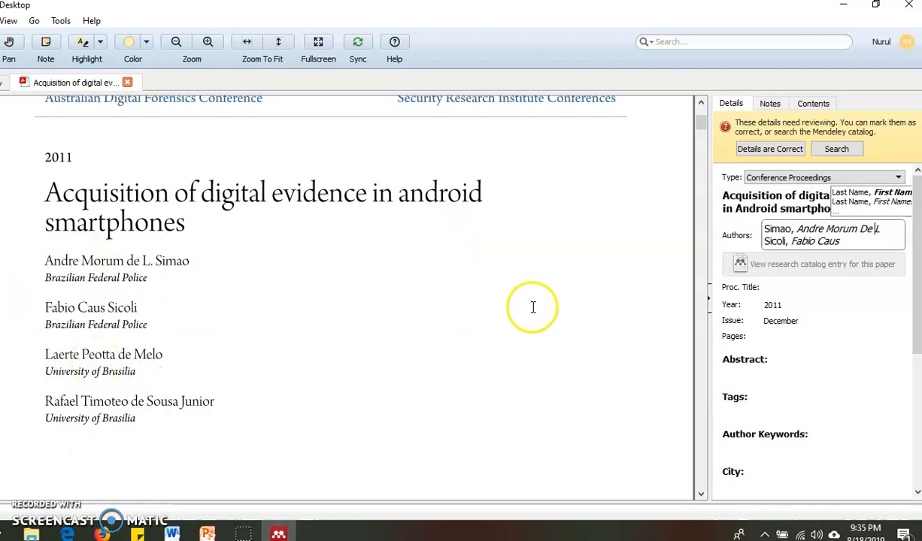
{"action": "left_click", "coordinate": [854, 241]}
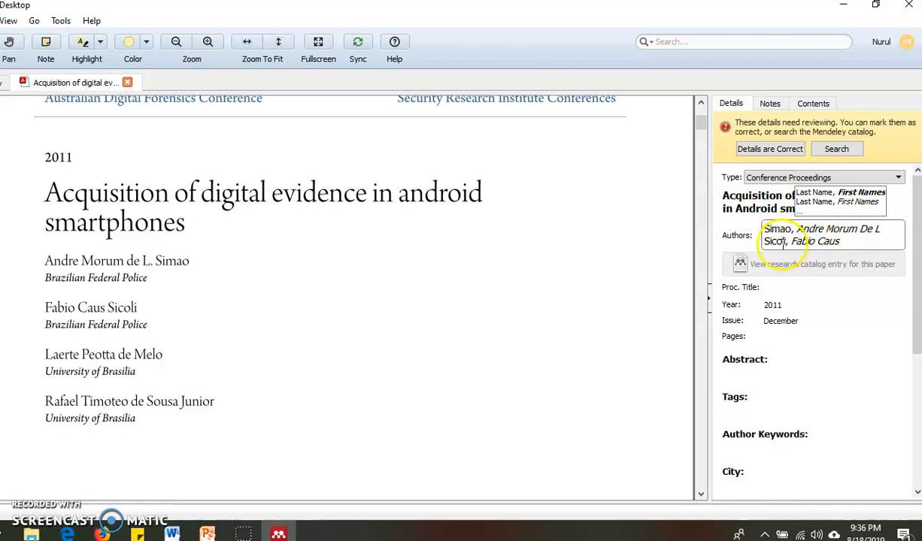
{"action": "left_click", "coordinate": [850, 240]}
{"action": "key", "text": "Return"}
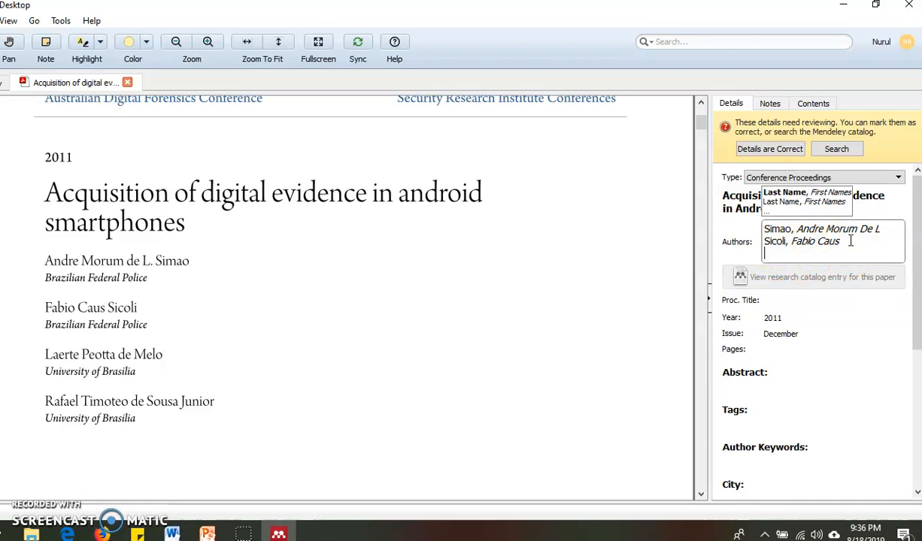
{"action": "type", "text": "M"}
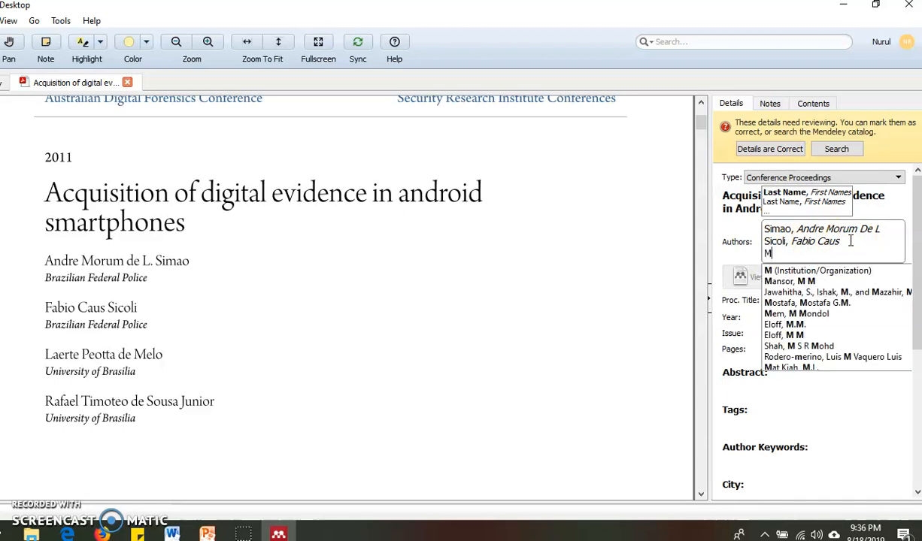
{"action": "type", "text": "elo"}
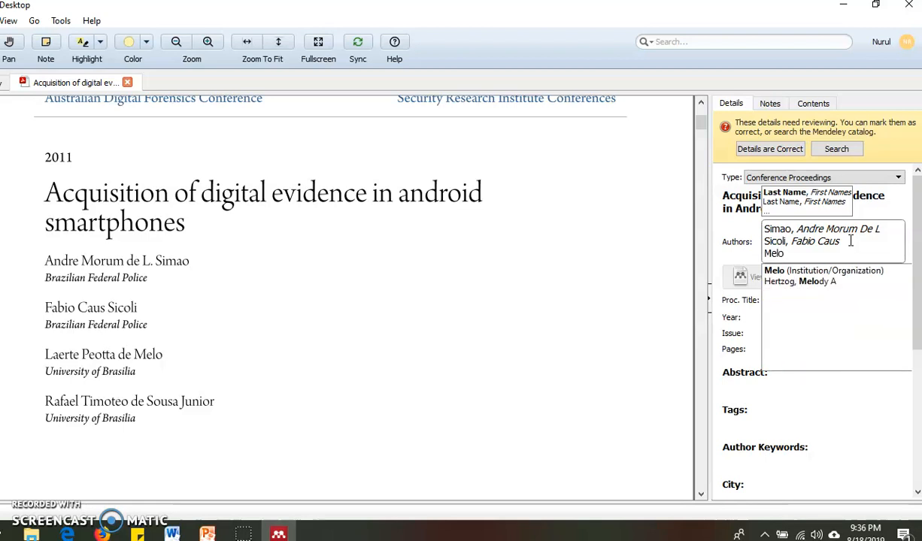
{"action": "type", "text": ","}
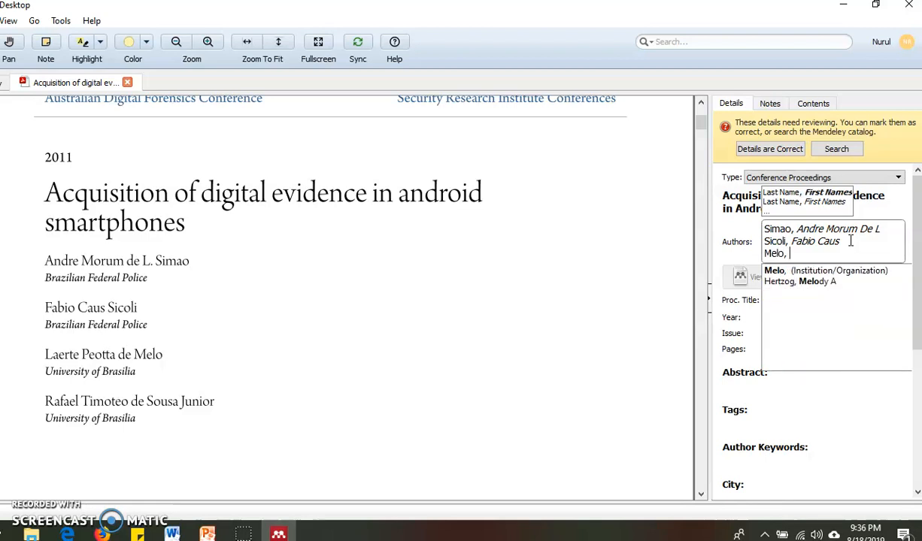
{"action": "type", "text": " Laerte"}
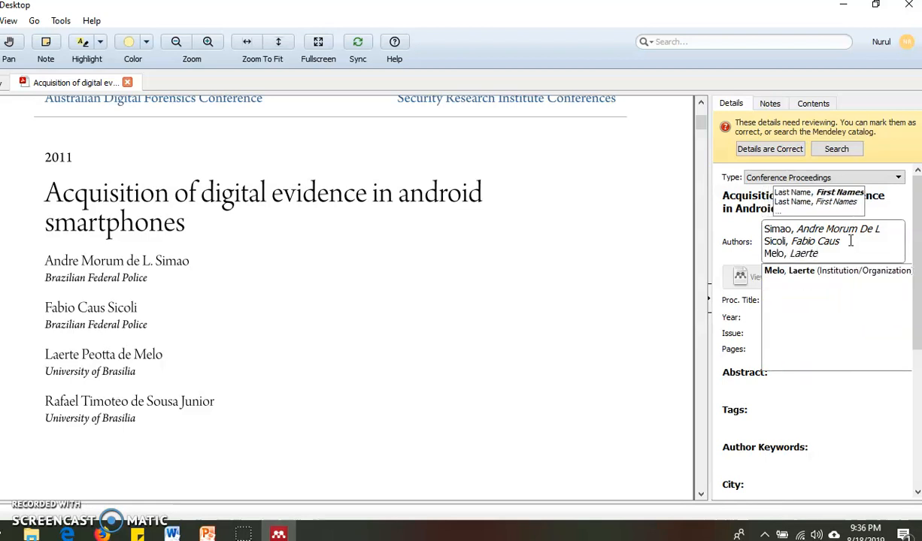
{"action": "type", "text": " Peott"}
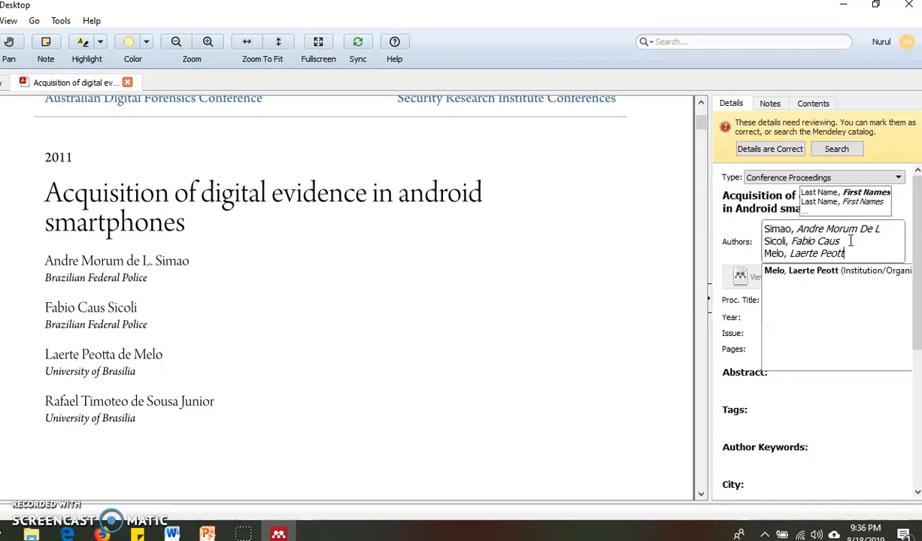
{"action": "type", "text": "a de"}
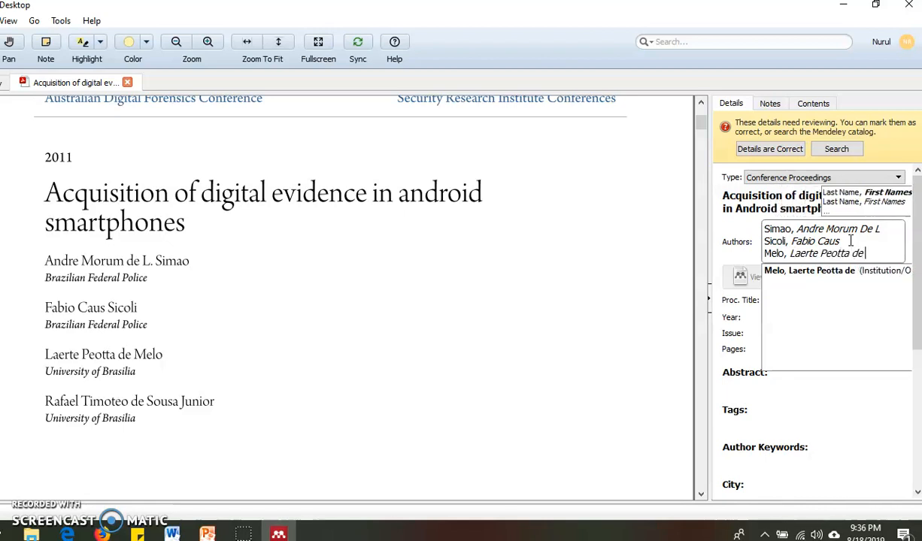
{"action": "key", "text": "Return"}
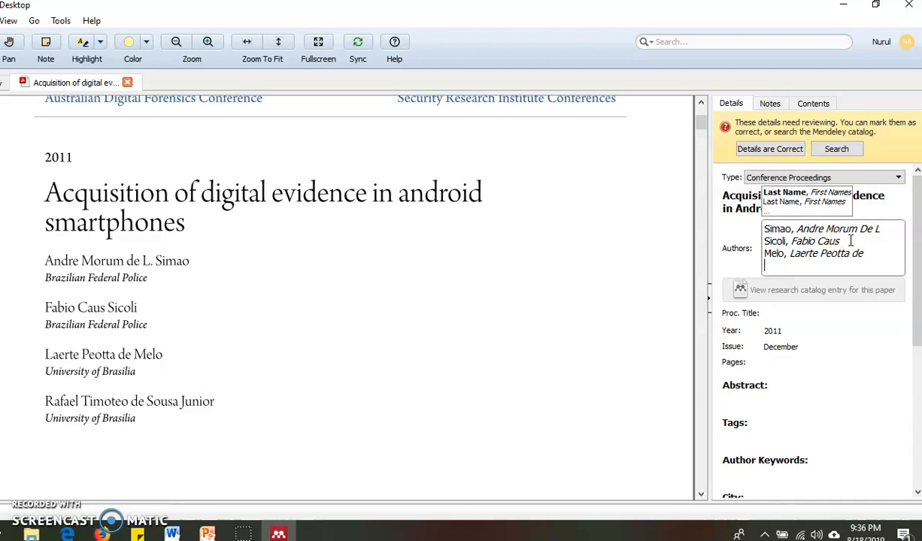
{"action": "type", "text": "Ju"}
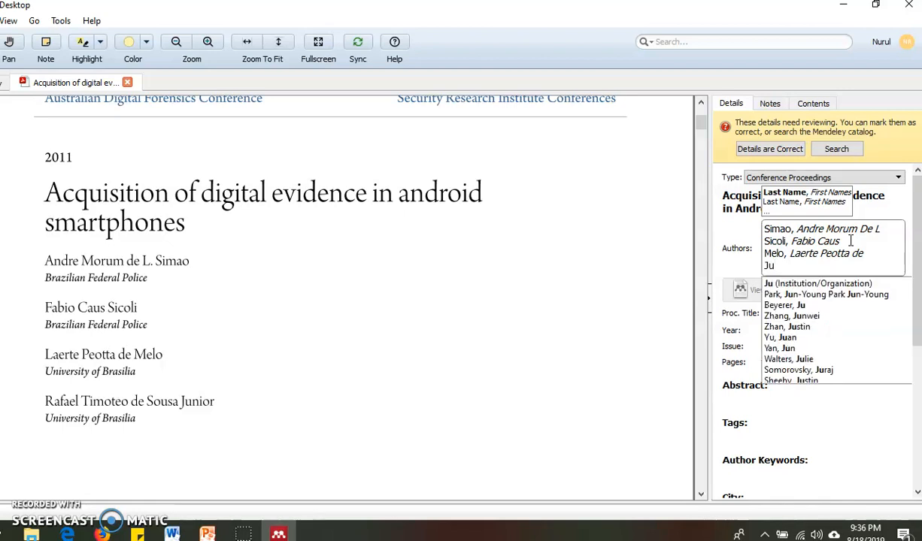
{"action": "type", "text": "nior,"}
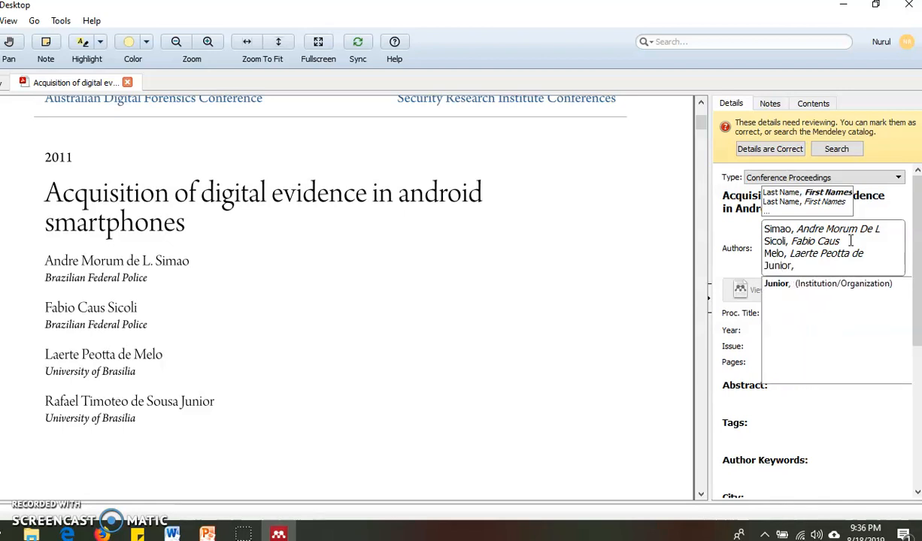
{"action": "key", "text": "BackSpace"}
{"action": "key", "text": "BackSpace"}
{"action": "key", "text": "BackSpace"}
{"action": "key", "text": "BackSpace"}
{"action": "key", "text": "BackSpace"}
{"action": "key", "text": "BackSpace"}
{"action": "key", "text": "BackSpace"}
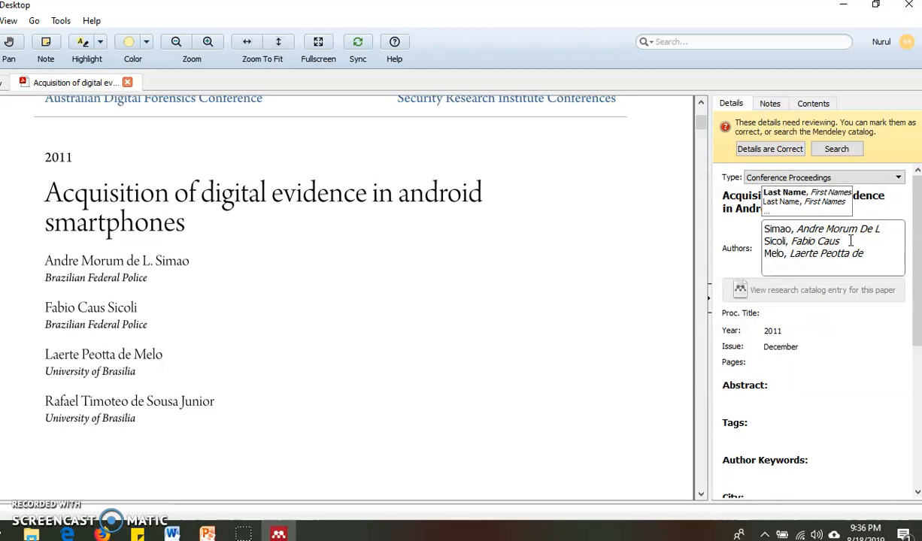
- Add the cover page's fourth author to the Authors details, with the two-word last name before the first names
{"action": "type", "text": "Sousa "}
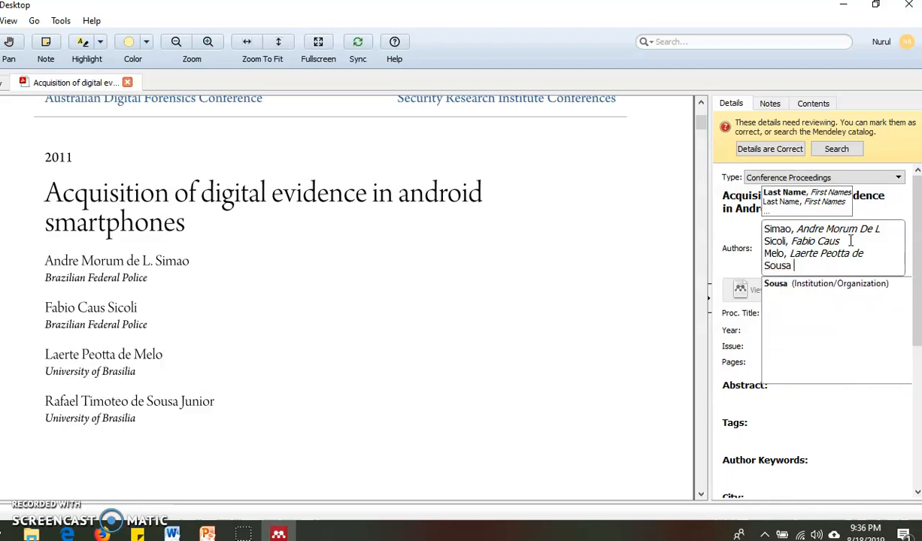
{"action": "type", "text": "Junior,"}
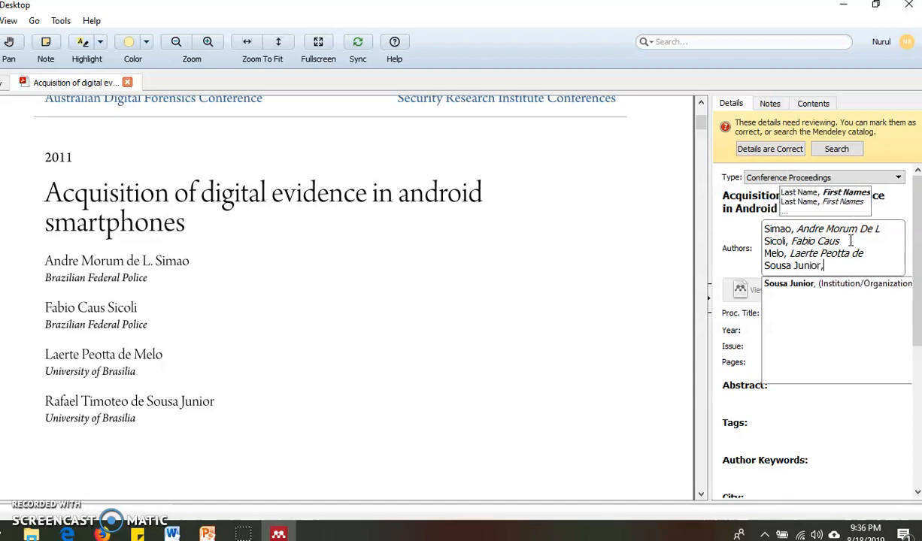
{"action": "type", "text": " Rafael"}
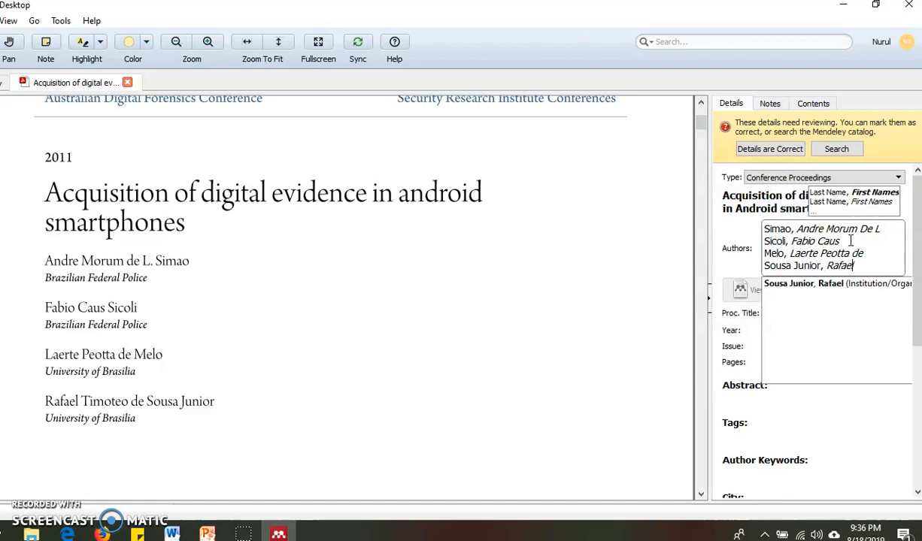
{"action": "type", "text": " Tomo"}
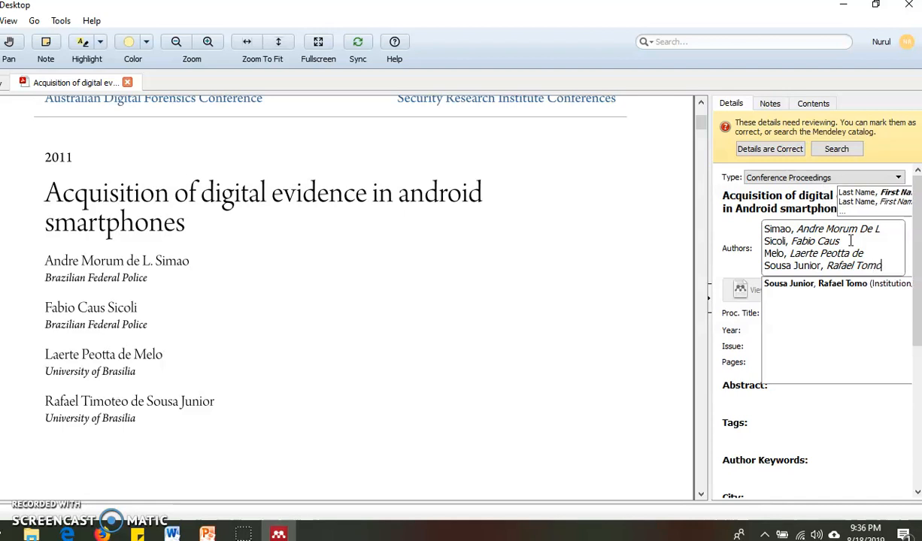
{"action": "type", "text": "teo de"}
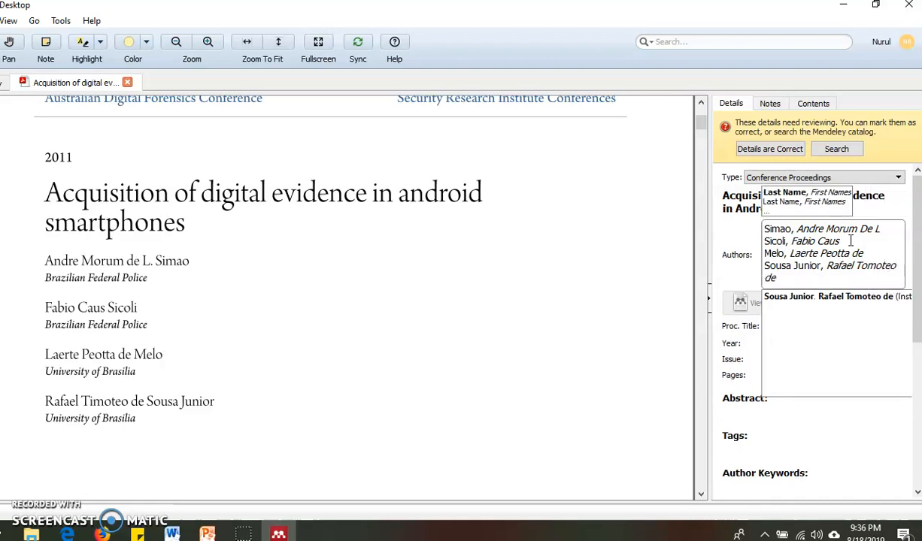
{"action": "left_click", "coordinate": [633, 314]}
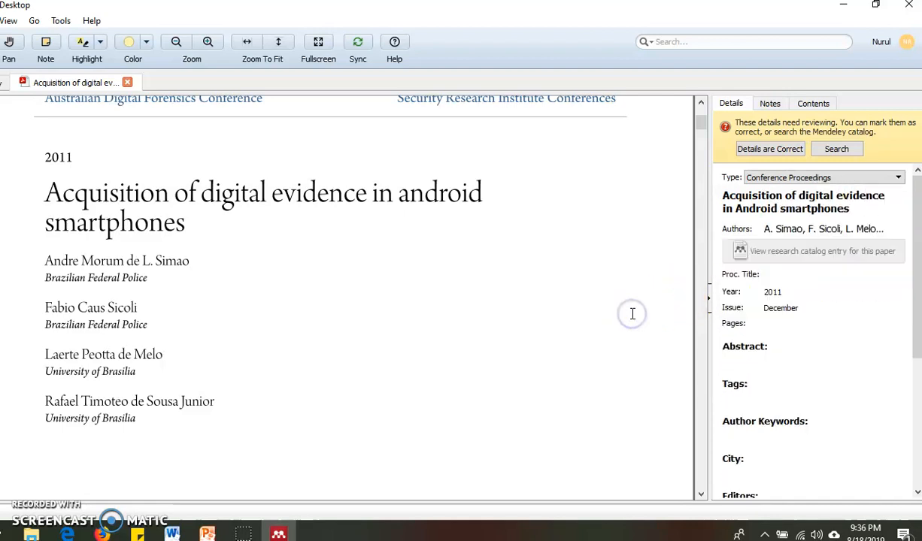
- Enter "Australian Digital Forensics Conference" as the paper's proceedings title, taken from the cover page header
{"action": "left_click", "coordinate": [767, 278]}
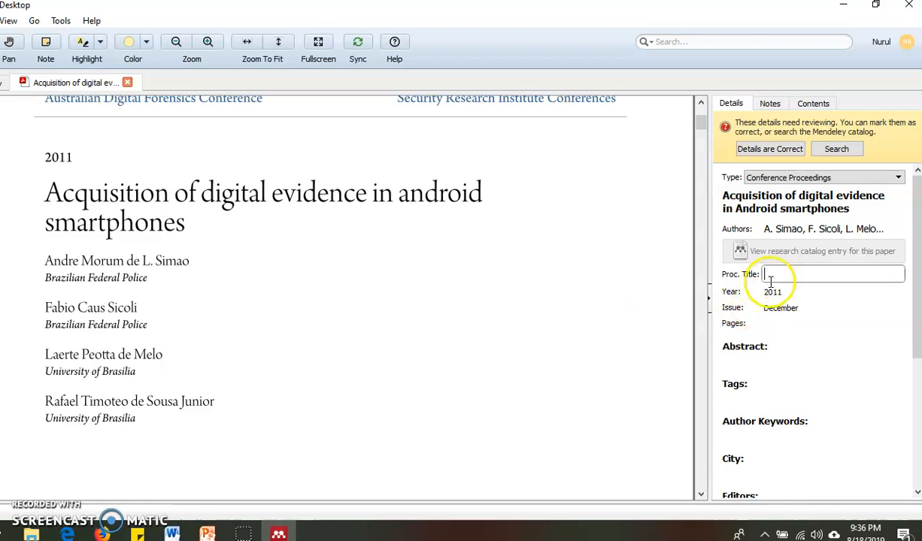
{"action": "left_click", "coordinate": [701, 104]}
{"action": "left_click", "coordinate": [702, 103]}
{"action": "left_click", "coordinate": [701, 103]}
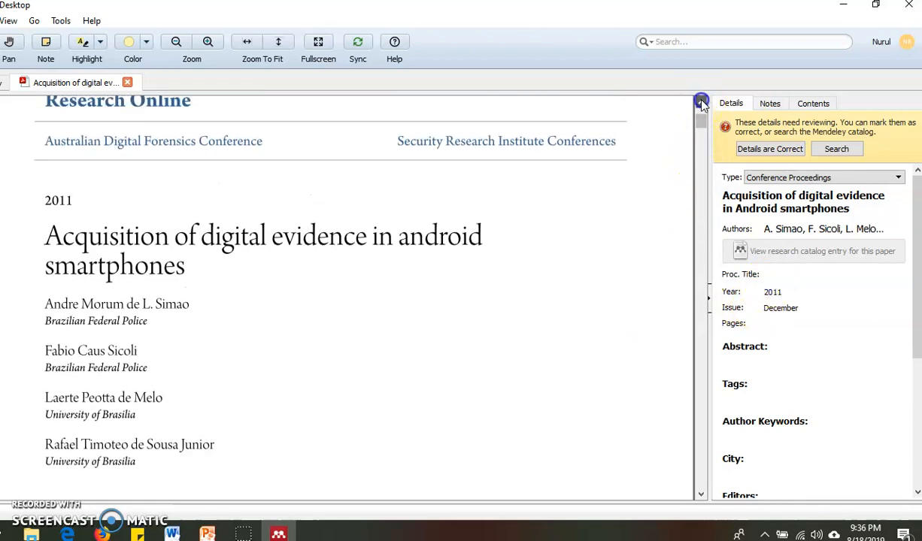
{"action": "left_click", "coordinate": [701, 103]}
{"action": "left_click", "coordinate": [702, 103]}
{"action": "left_click", "coordinate": [702, 103]}
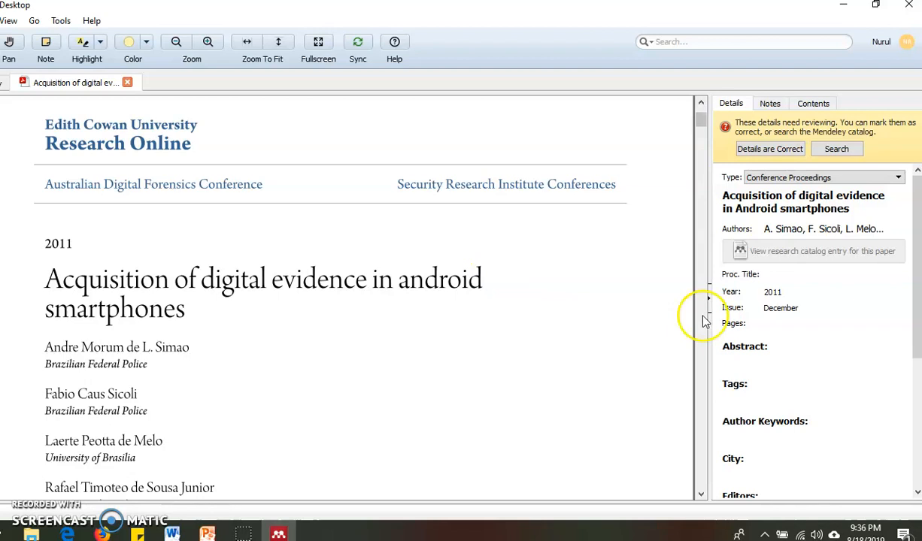
{"action": "left_click", "coordinate": [774, 275]}
{"action": "type", "text": "Australian Digital Forensics"}
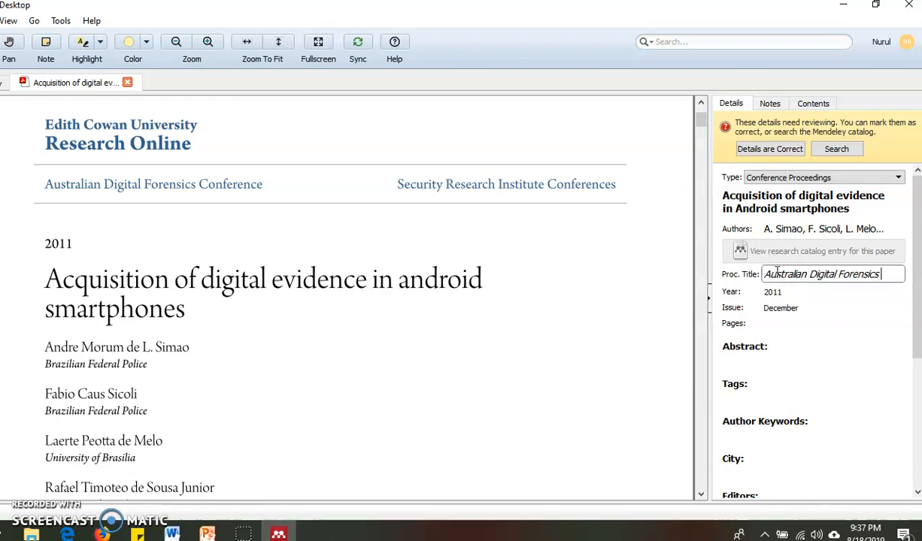
{"action": "type", "text": "onference"}
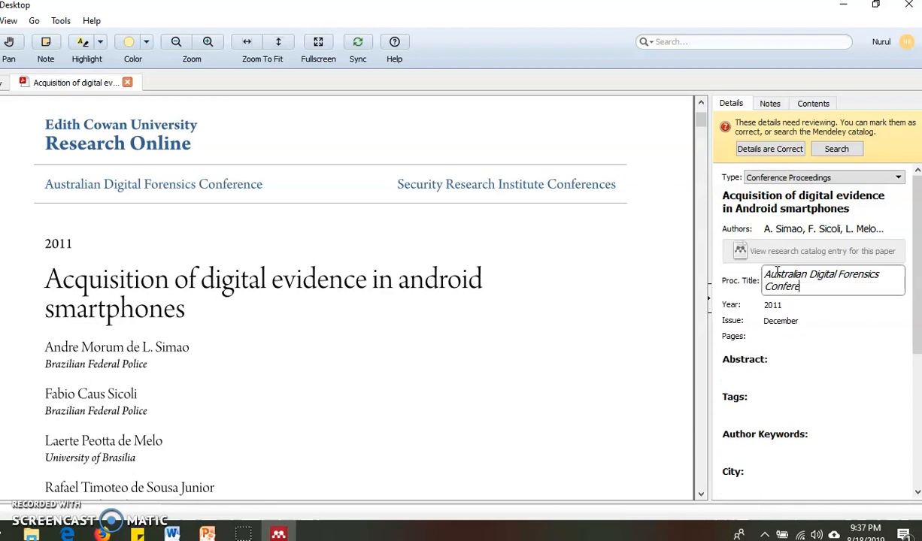
- Check the first and last printed page numbers in the PDF and set the paper's pages to 116-124
{"action": "left_click", "coordinate": [700, 403]}
{"action": "left_click", "coordinate": [700, 403]}
{"action": "left_click", "coordinate": [700, 404]}
{"action": "left_click", "coordinate": [700, 404]}
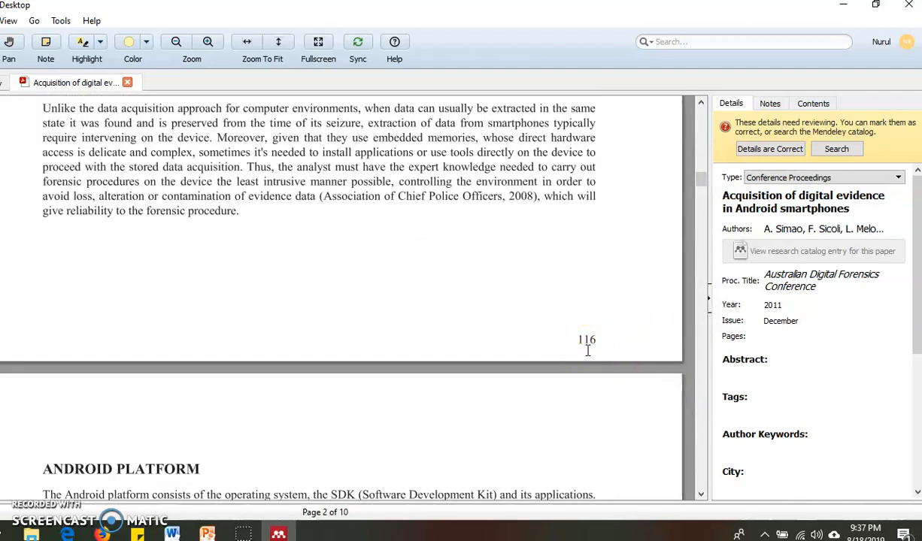
{"action": "left_click", "coordinate": [703, 452]}
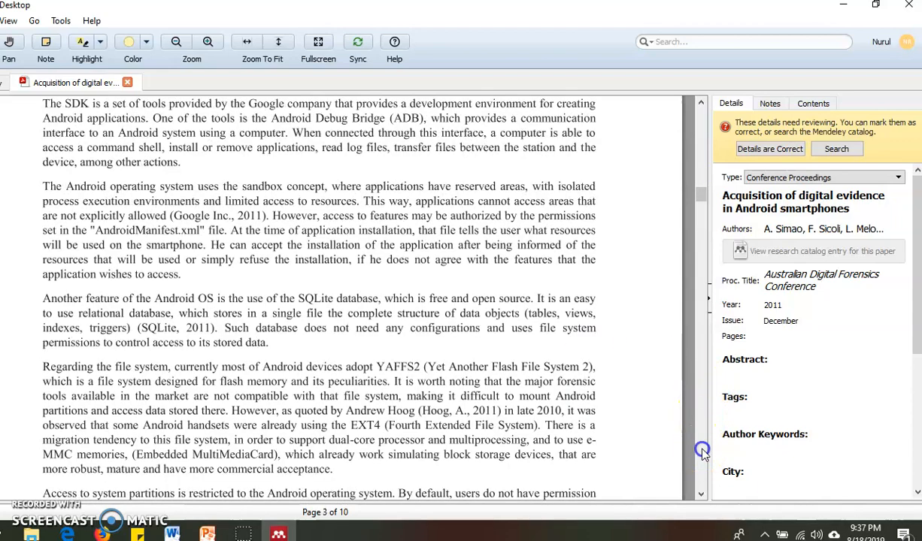
{"action": "left_click", "coordinate": [703, 453]}
{"action": "left_click", "coordinate": [702, 452]}
{"action": "left_click", "coordinate": [702, 452]}
{"action": "left_click", "coordinate": [702, 472]}
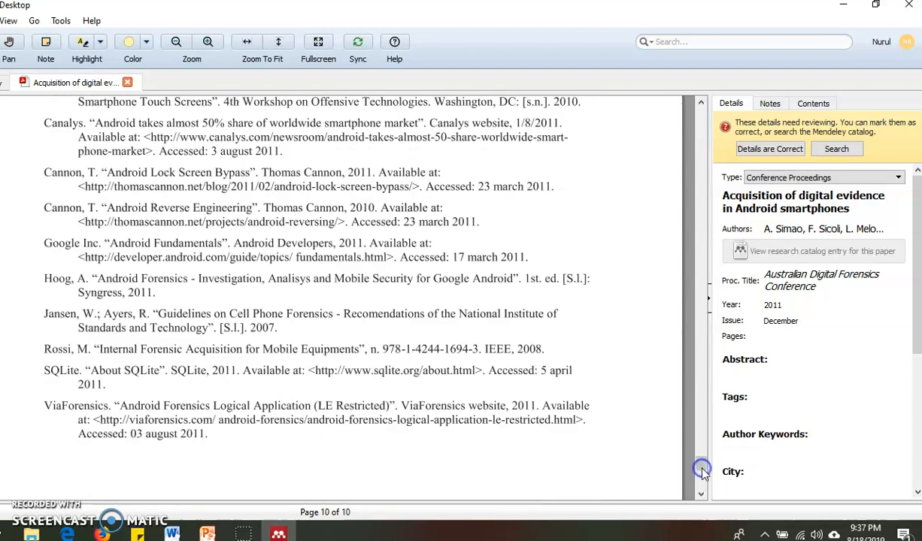
{"action": "left_click", "coordinate": [702, 481]}
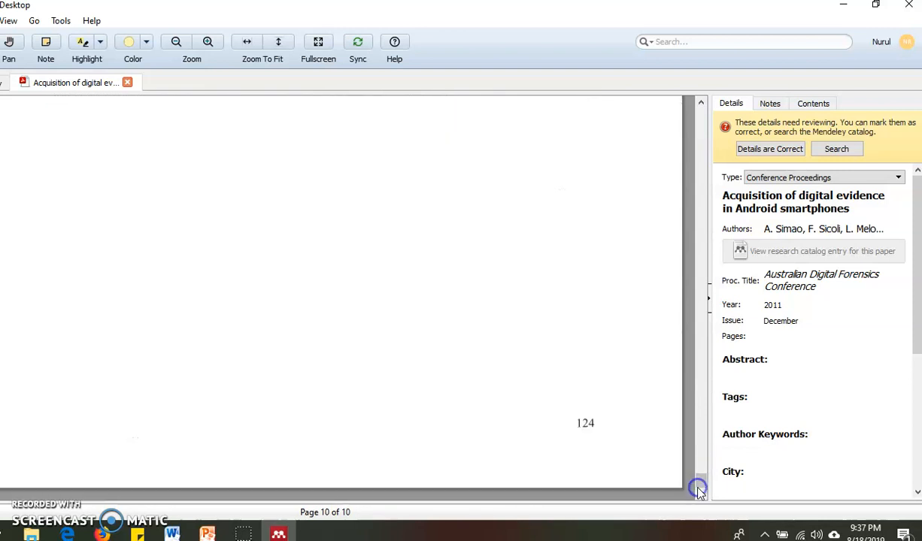
{"action": "left_click", "coordinate": [765, 335]}
{"action": "type", "text": "116-124"}
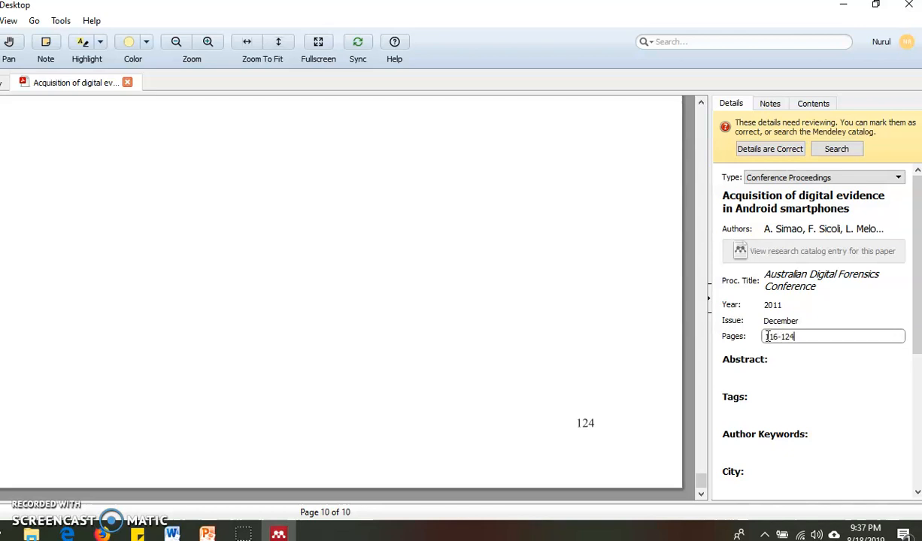
{"action": "left_click", "coordinate": [611, 317]}
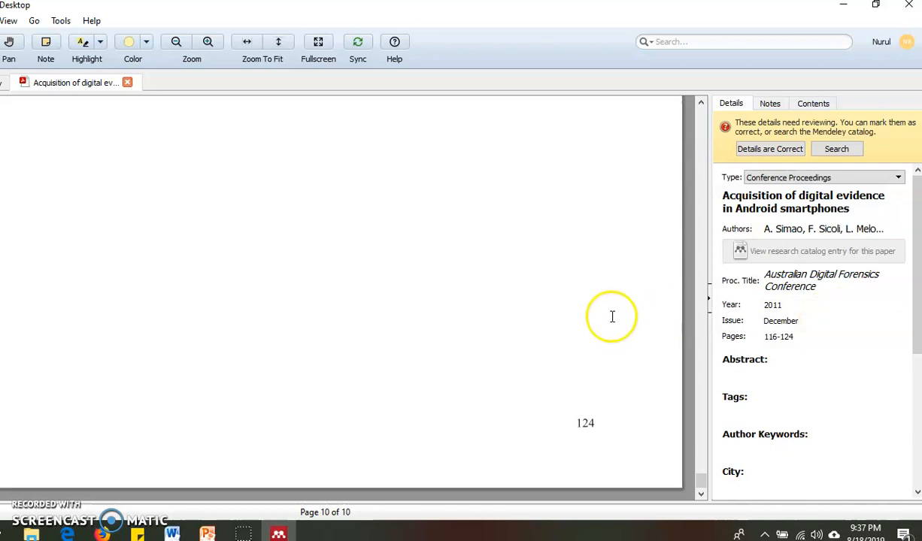
- Return to the paper's cover page and mark its bibliographic details as correct
{"action": "left_click", "coordinate": [703, 127]}
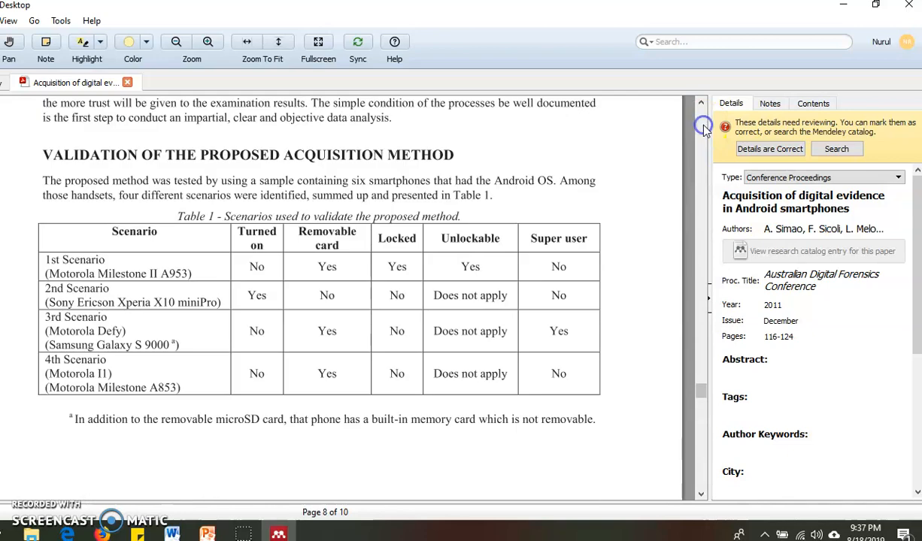
{"action": "left_click_drag", "start_coordinate": [703, 127], "coordinate": [703, 127]}
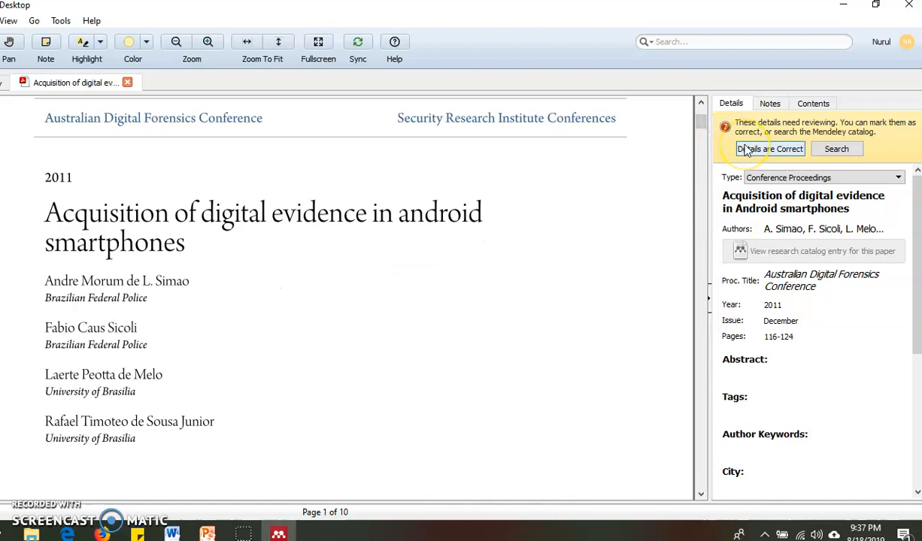
{"action": "left_click", "coordinate": [769, 148]}
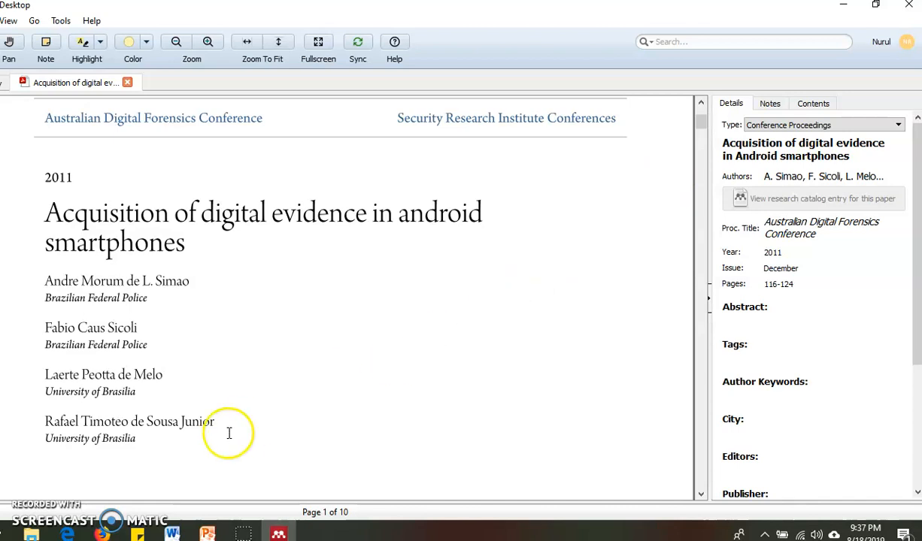
- Switch to the Word document "The role of mobile forensic" and bring up the Mendeley Cite-O-Matic citation tools
{"action": "left_click", "coordinate": [180, 530]}
{"action": "left_click", "coordinate": [359, 391]}
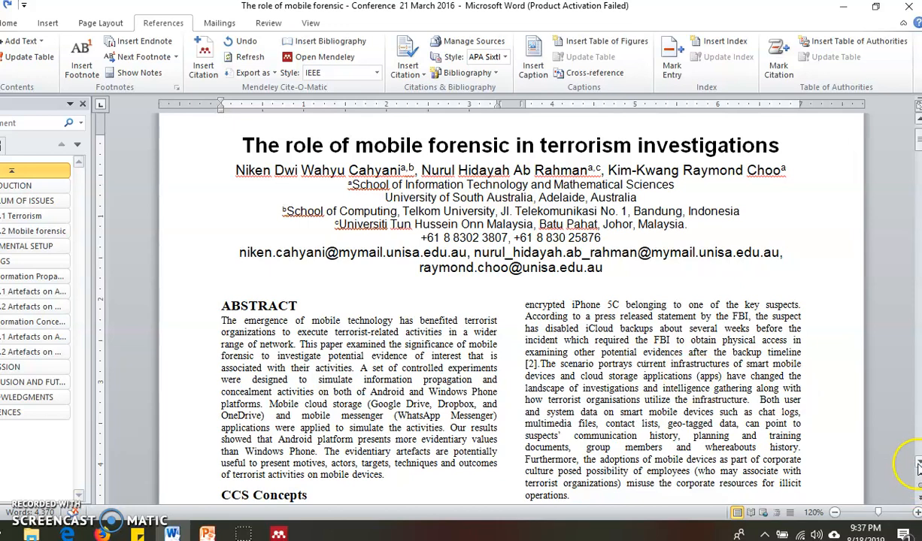
{"action": "scroll", "coordinate": [865, 427], "scroll_direction": "down", "scroll_amount": 2}
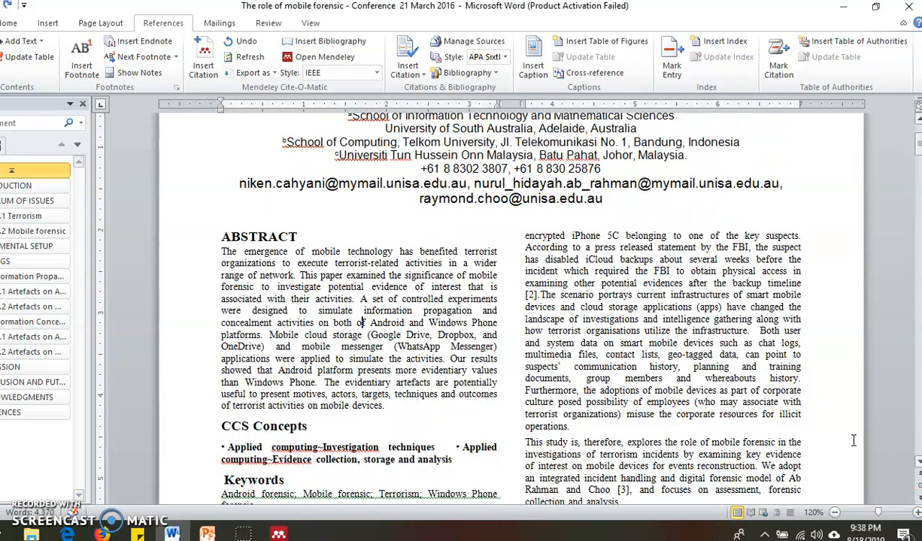
{"action": "left_click", "coordinate": [80, 27]}
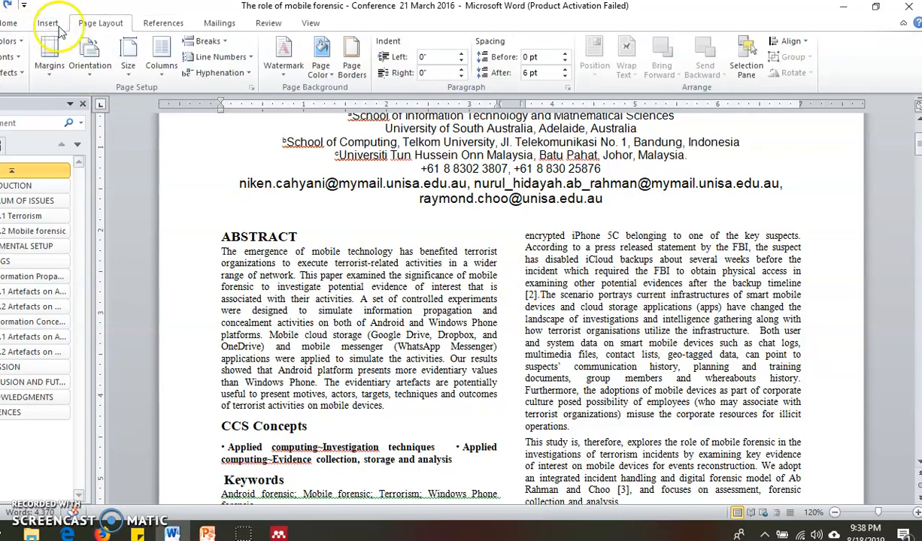
{"action": "left_click", "coordinate": [156, 28]}
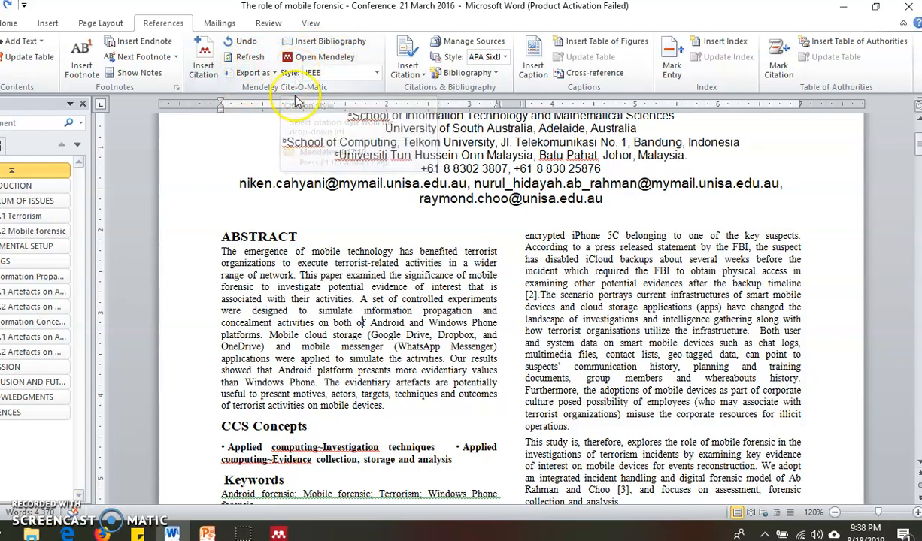
- Look through Mendeley's full list of installed citation styles, then close it and return to the Word document
{"action": "left_click", "coordinate": [342, 73]}
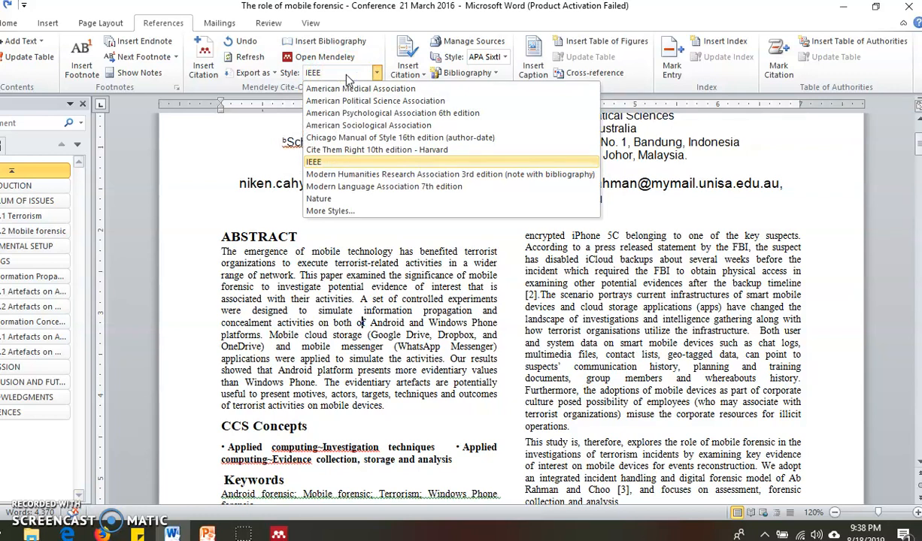
{"action": "left_click", "coordinate": [327, 166]}
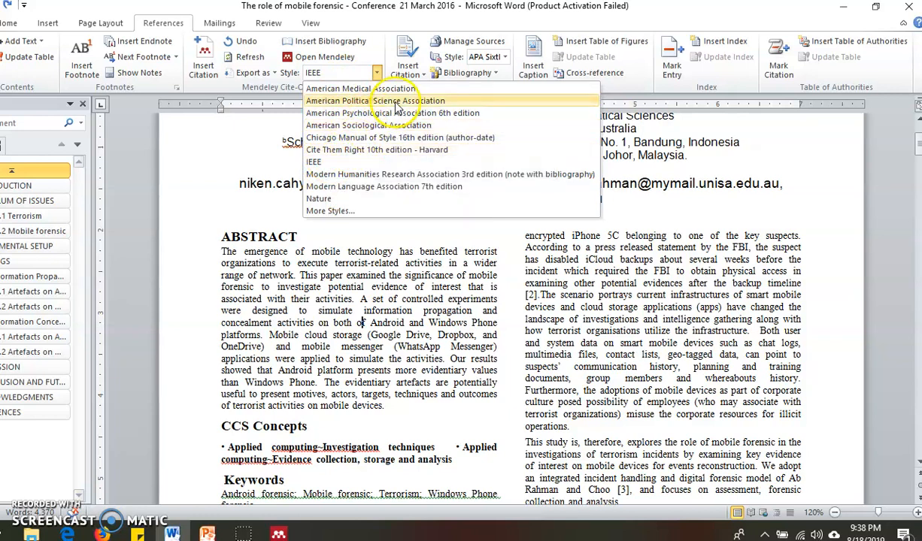
{"action": "left_click", "coordinate": [339, 213]}
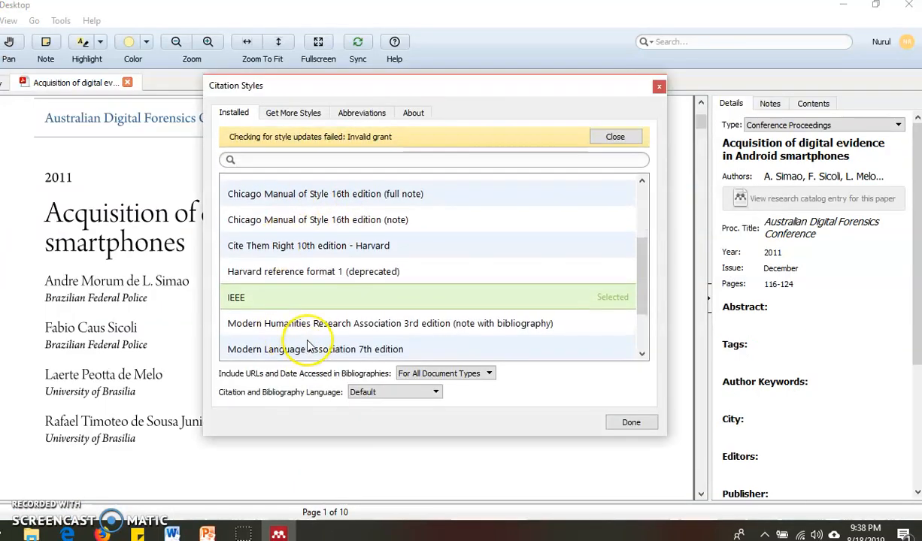
{"action": "left_click", "coordinate": [645, 199]}
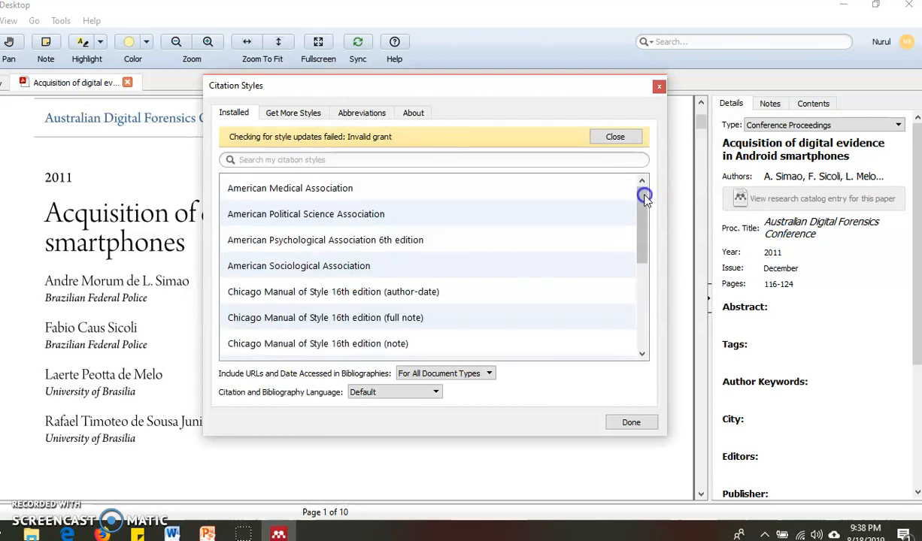
{"action": "left_click", "coordinate": [642, 353]}
{"action": "left_click", "coordinate": [642, 353]}
{"action": "left_click", "coordinate": [642, 355]}
{"action": "left_click", "coordinate": [642, 355]}
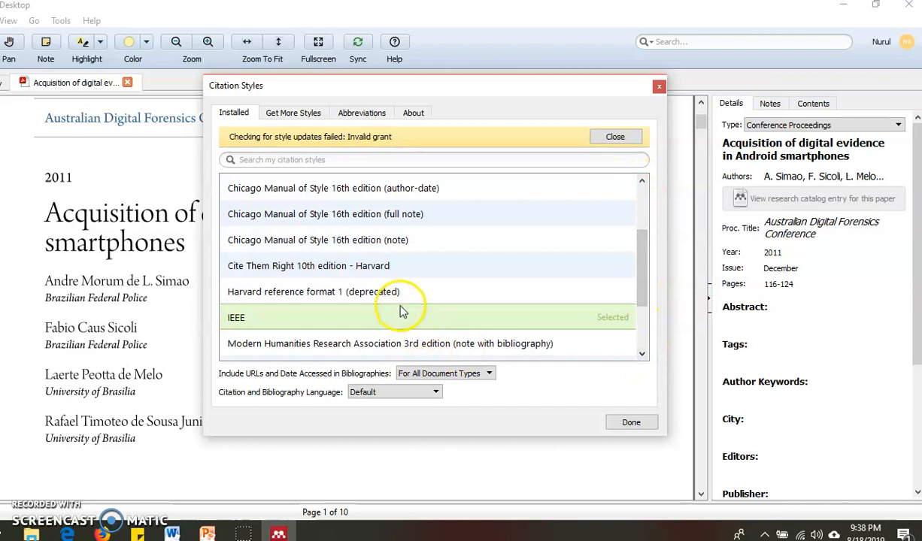
{"action": "left_click", "coordinate": [629, 423]}
{"action": "key", "text": "alt+Tab"}
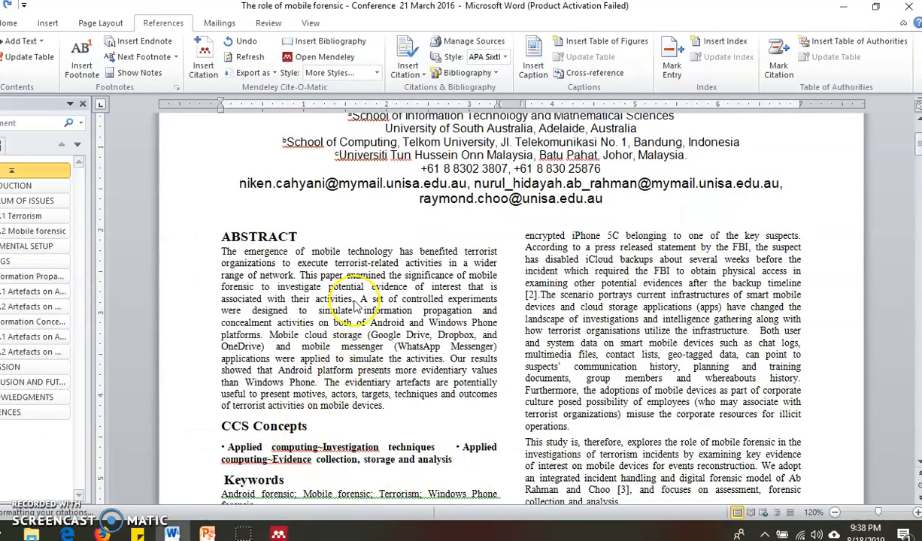
- Set the Word document's Mendeley citation style to IEEE
{"action": "left_click", "coordinate": [374, 73]}
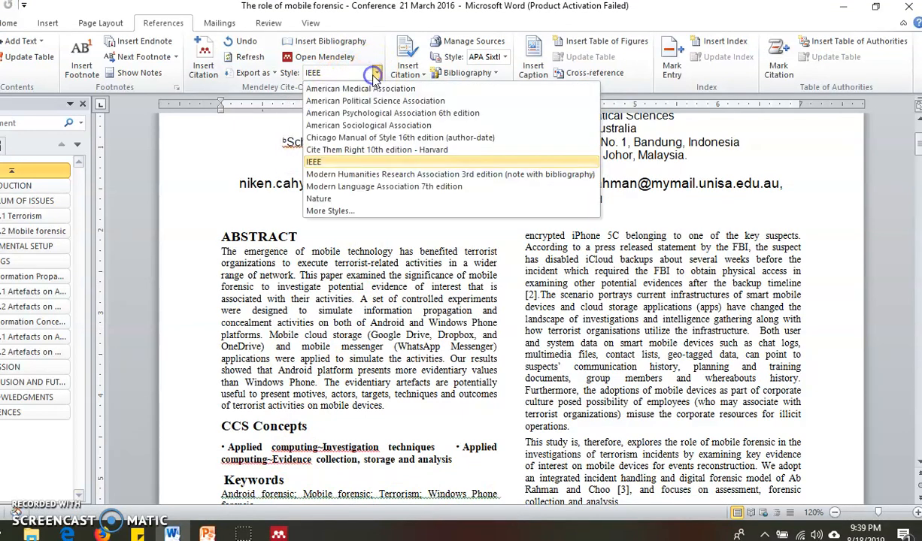
{"action": "left_click", "coordinate": [321, 163]}
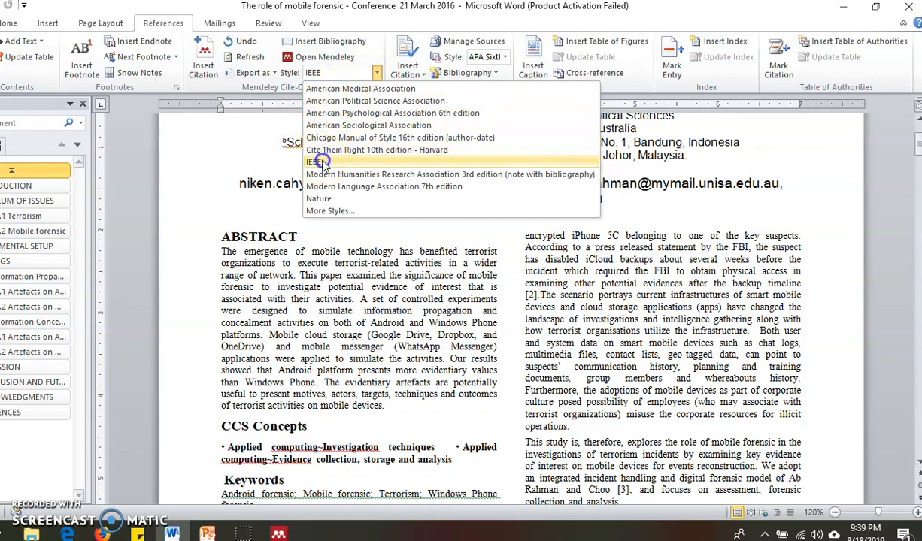
{"action": "left_click", "coordinate": [536, 295]}
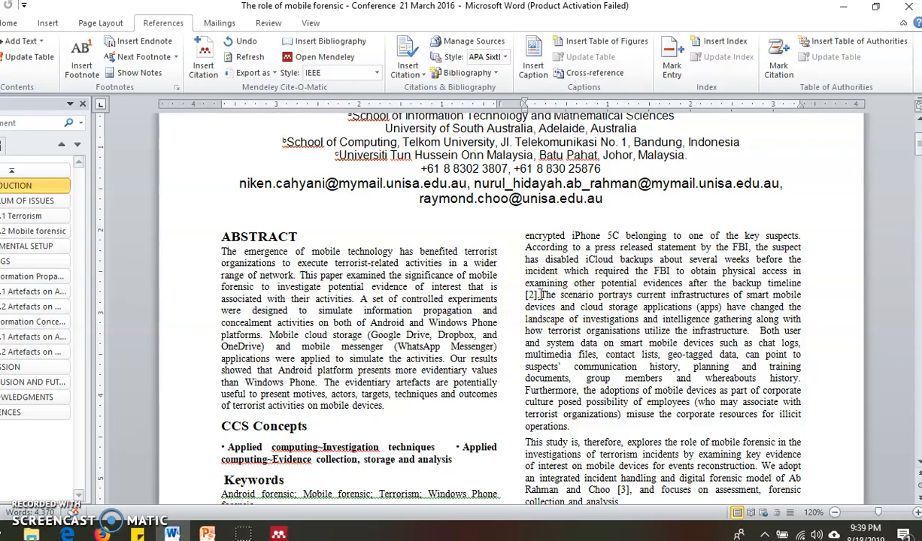
- Start a Mendeley citation after "illicit operations", before the period that ends the paragraph above "This study is, therefore"
{"action": "left_click", "coordinate": [917, 464]}
{"action": "left_click", "coordinate": [917, 464]}
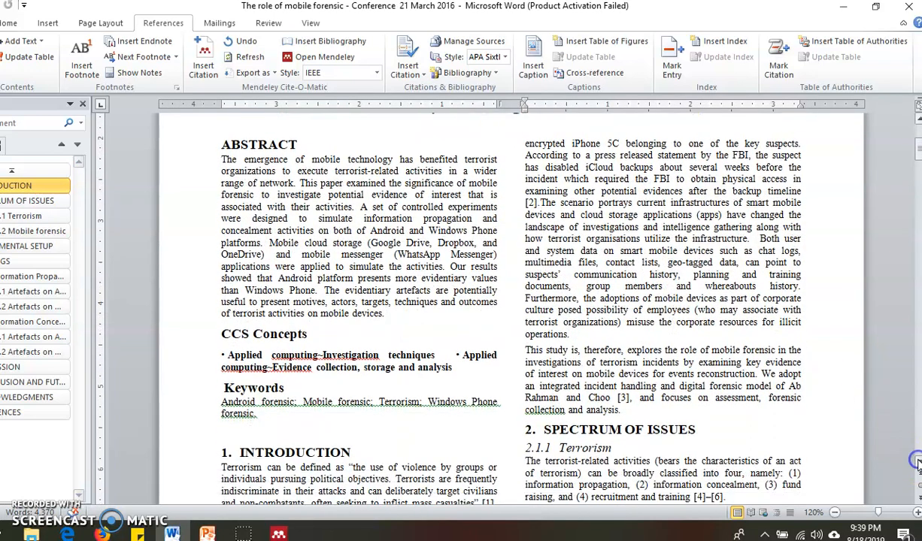
{"action": "left_click", "coordinate": [568, 323]}
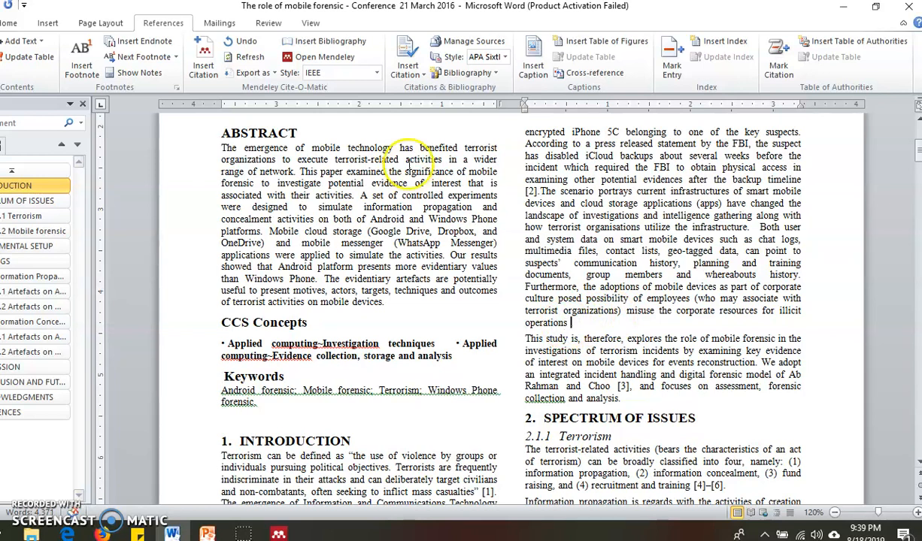
{"action": "left_click", "coordinate": [203, 68]}
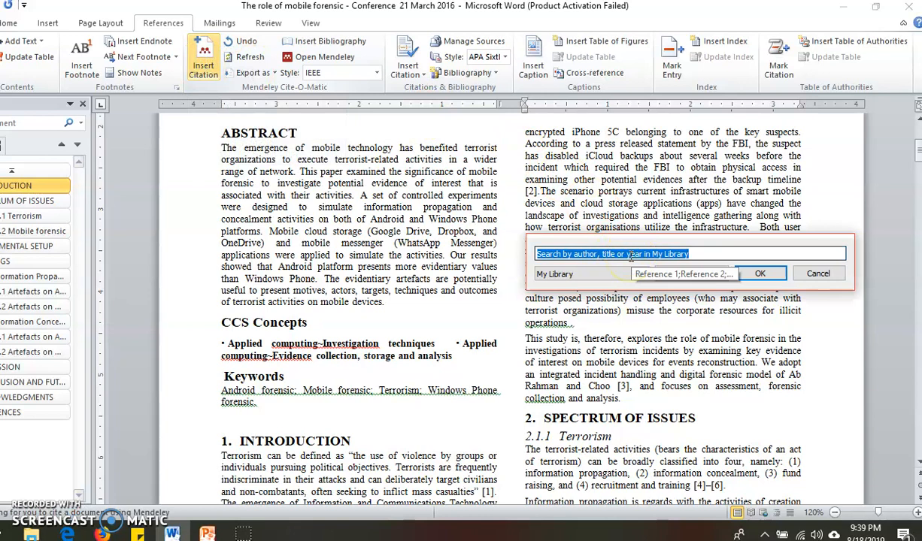
- Search the Mendeley library for "android forensic" and look through the matching papers
{"action": "left_click", "coordinate": [582, 259]}
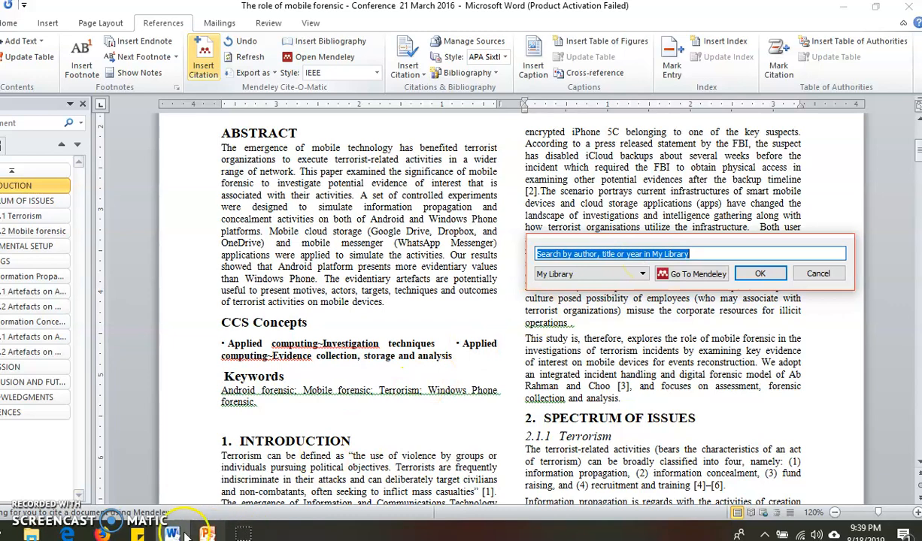
{"action": "left_click", "coordinate": [570, 257]}
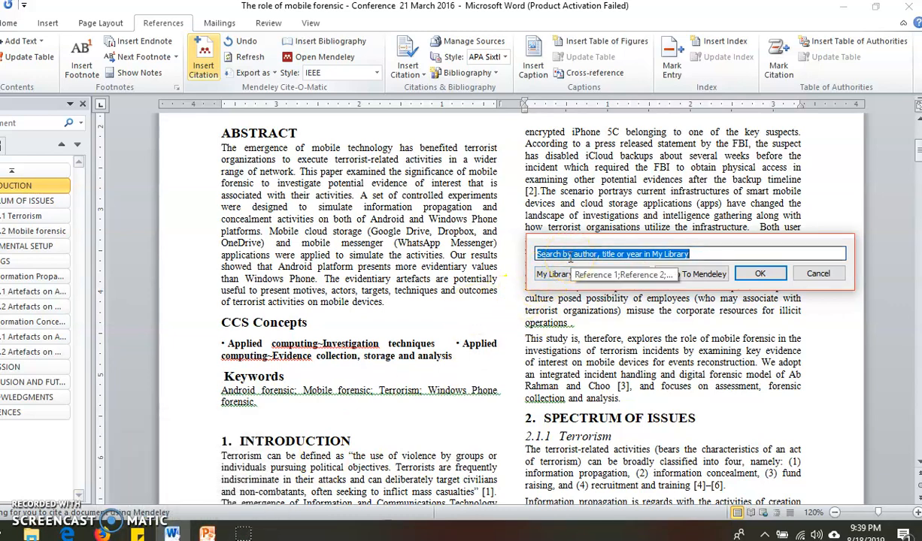
{"action": "type", "text": "android forensic"}
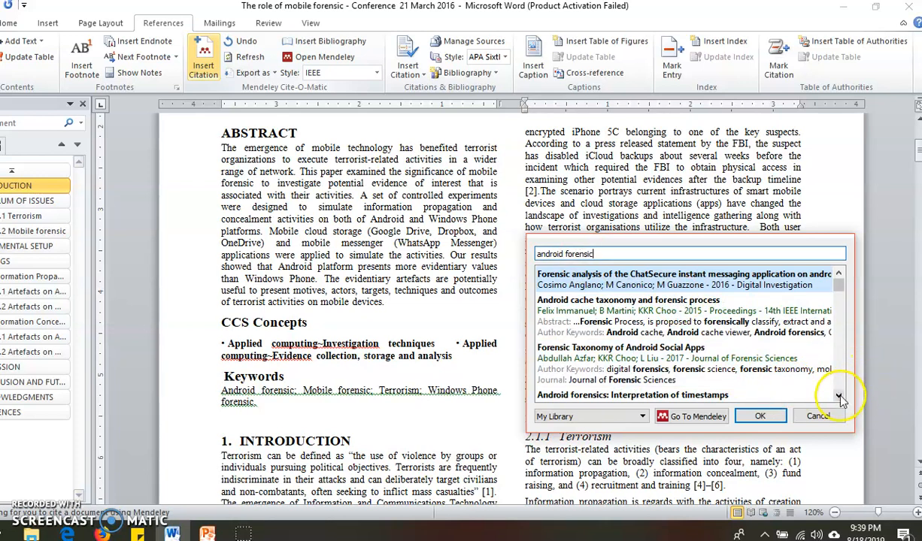
{"action": "left_click", "coordinate": [839, 397]}
{"action": "left_click", "coordinate": [839, 397]}
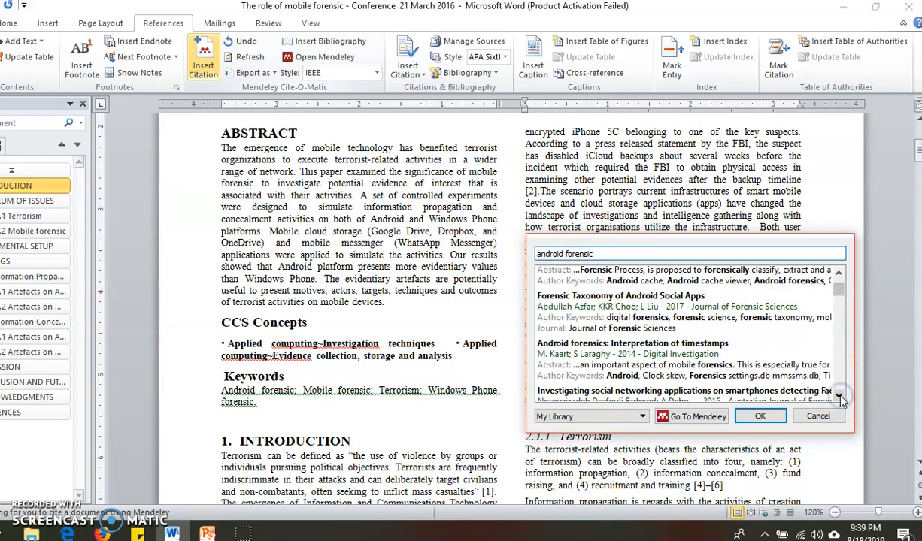
{"action": "left_click", "coordinate": [839, 397]}
{"action": "left_click", "coordinate": [839, 397]}
{"action": "left_click", "coordinate": [839, 397]}
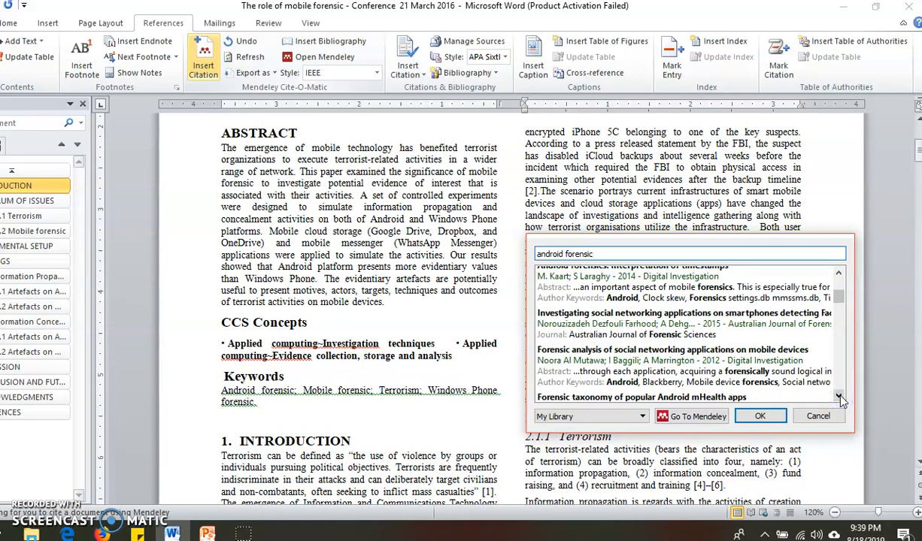
{"action": "left_click", "coordinate": [839, 397]}
{"action": "left_click", "coordinate": [839, 397]}
{"action": "left_click", "coordinate": [839, 397]}
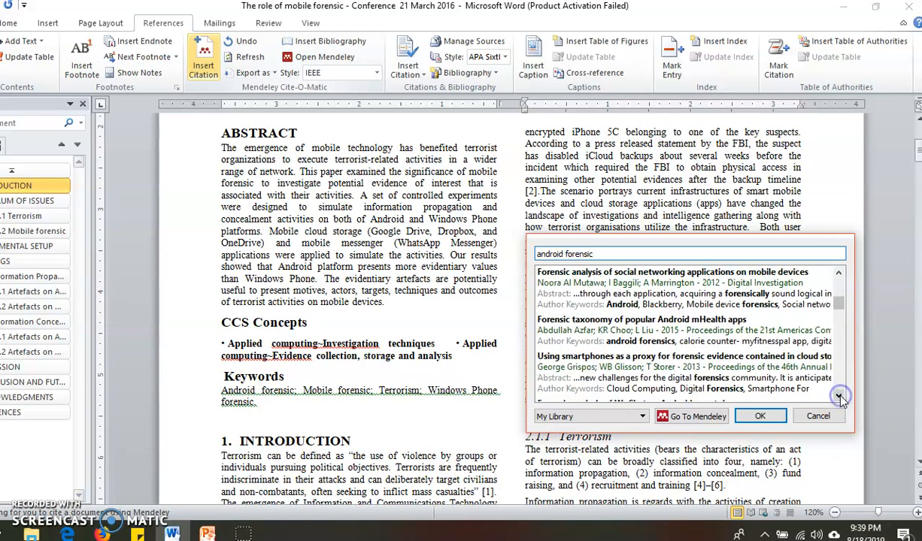
{"action": "left_click", "coordinate": [839, 397]}
{"action": "left_click", "coordinate": [839, 397]}
{"action": "left_click", "coordinate": [839, 397]}
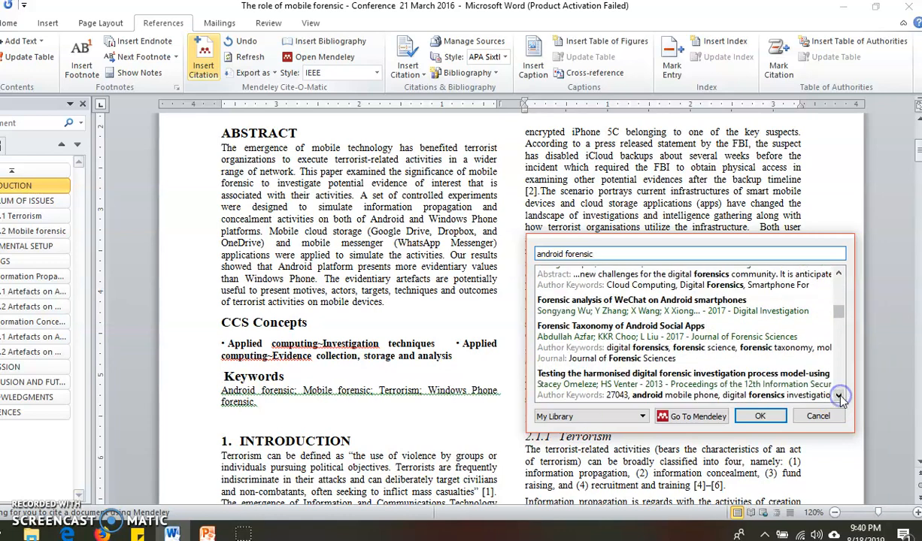
{"action": "left_click", "coordinate": [839, 397]}
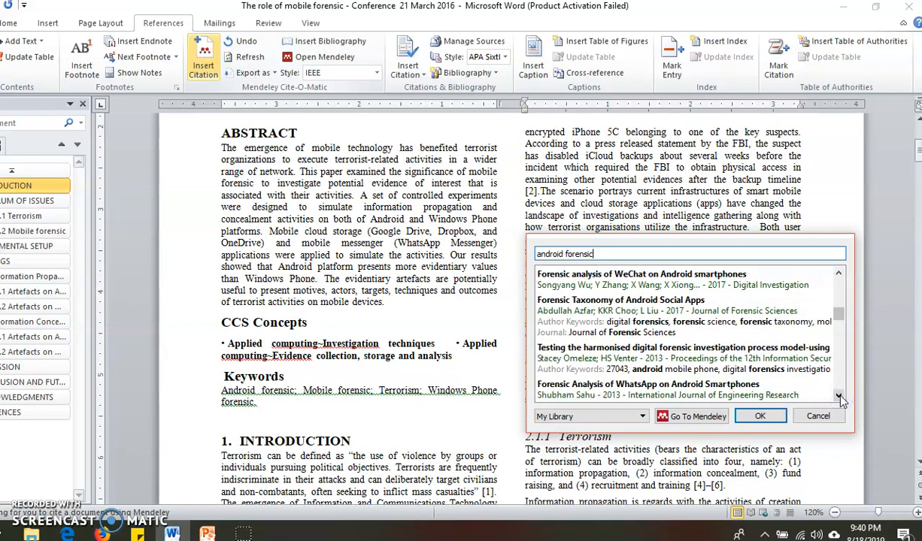
{"action": "left_click", "coordinate": [840, 397]}
{"action": "left_click", "coordinate": [839, 397]}
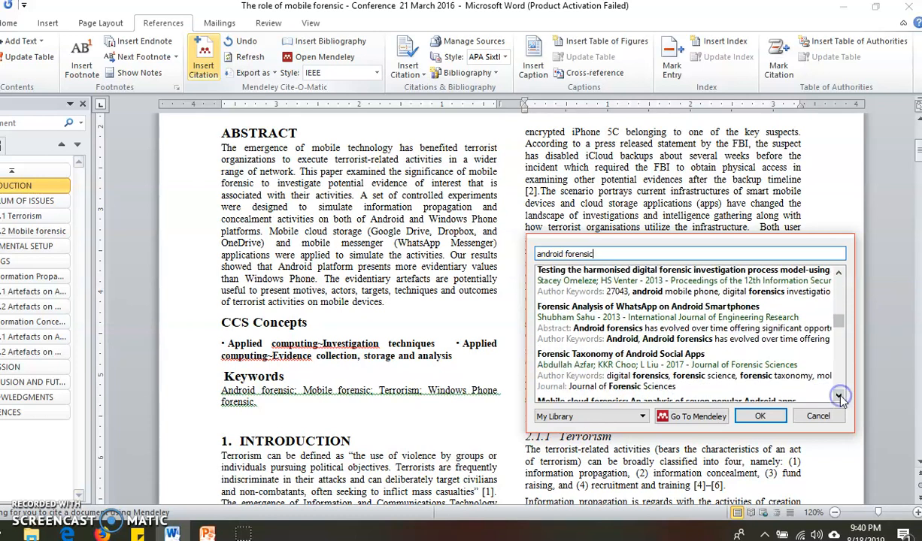
{"action": "left_click", "coordinate": [839, 397]}
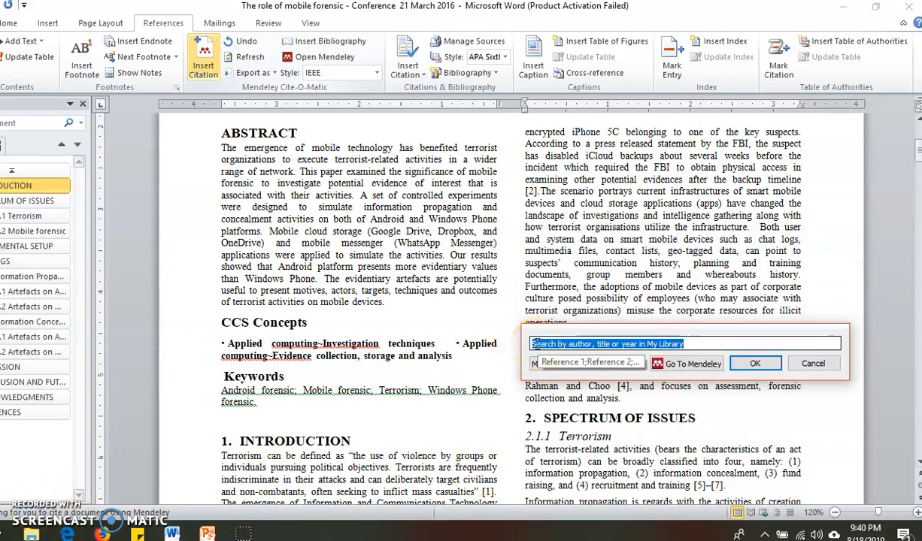
- Search the Mendeley library for "acquisition of digital evidence" for the citation after "illicit operations"
{"action": "type", "text": "cqui"}
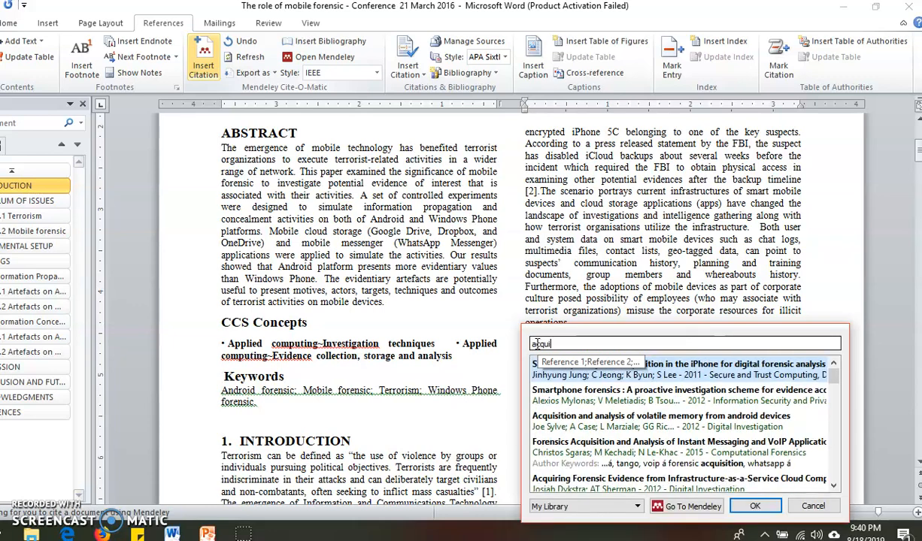
{"action": "type", "text": "sition of"}
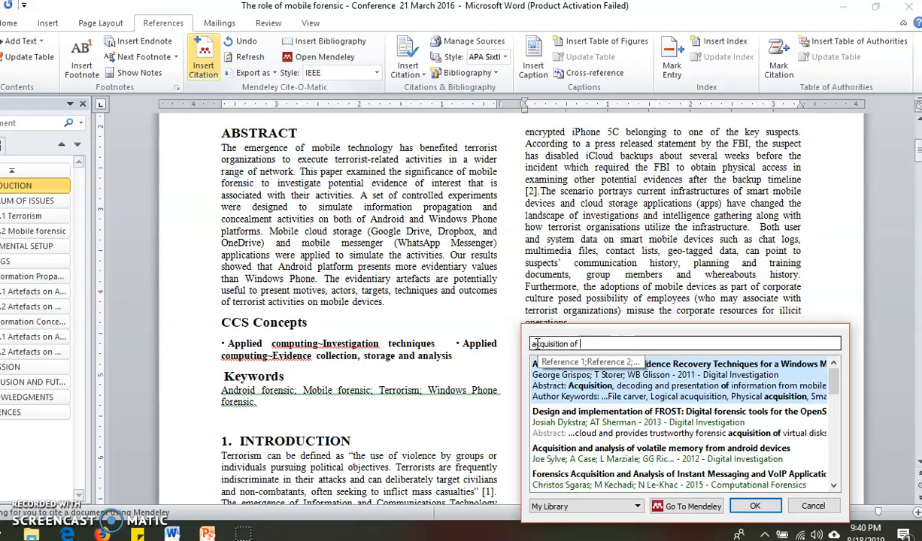
{"action": "type", "text": " digital "}
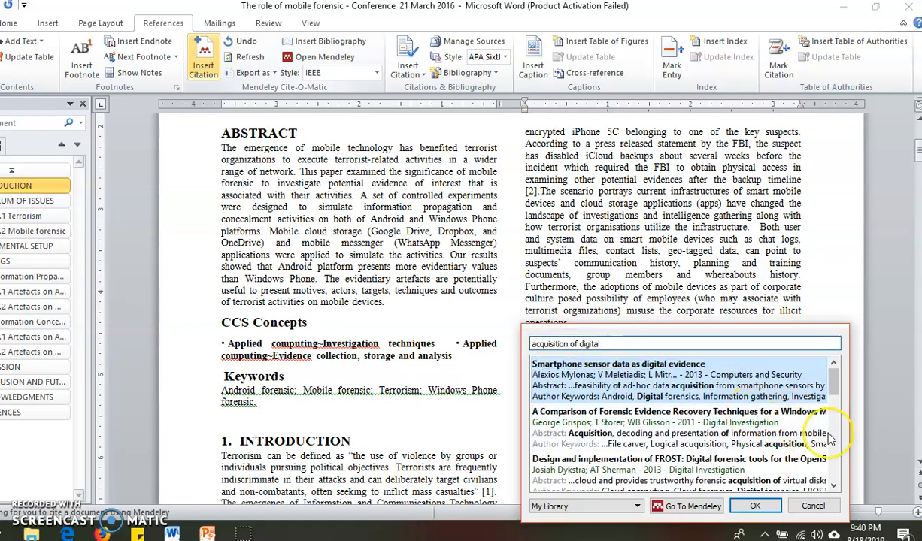
{"action": "type", "text": "evidnce"}
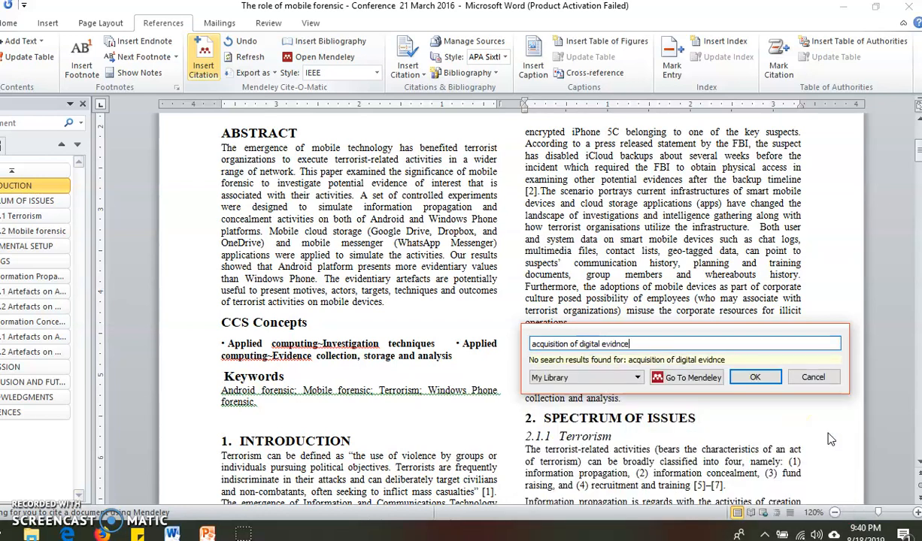
{"action": "key", "text": "BackSpace"}
{"action": "key", "text": "BackSpace"}
{"action": "key", "text": "BackSpace"}
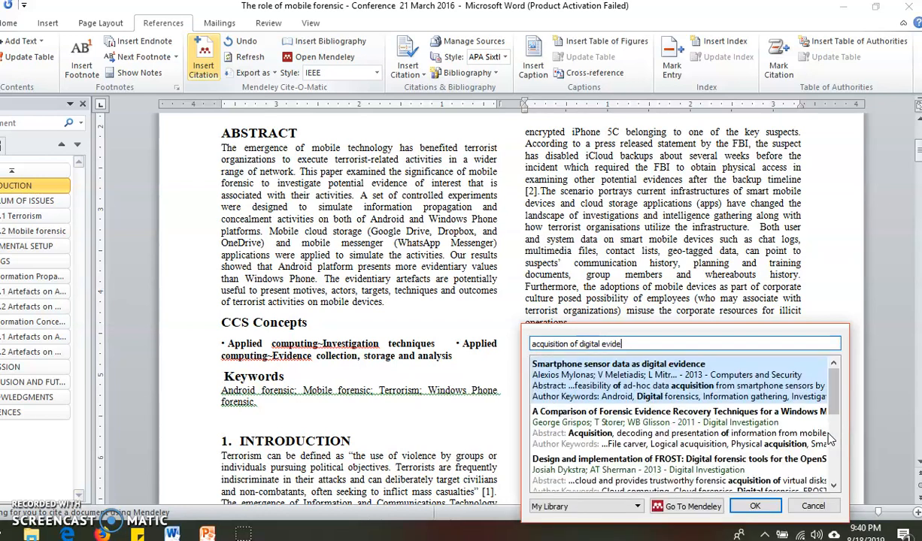
- Find the 2011 paper "Acquisition of digital evidence in Android smartphones" among the matches and insert it as the citation
{"action": "left_click", "coordinate": [833, 486]}
{"action": "left_click", "coordinate": [833, 486]}
{"action": "left_click", "coordinate": [833, 486]}
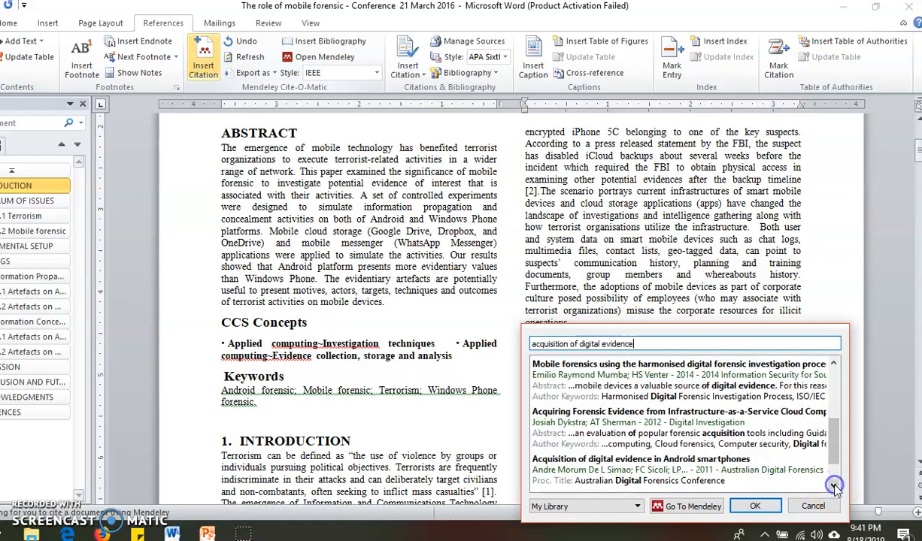
{"action": "left_click", "coordinate": [618, 466]}
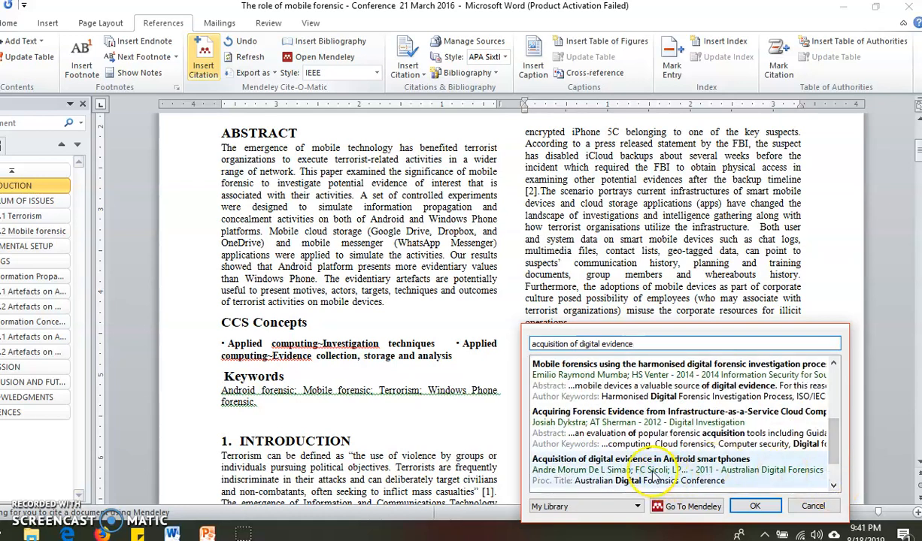
{"action": "left_click", "coordinate": [605, 476]}
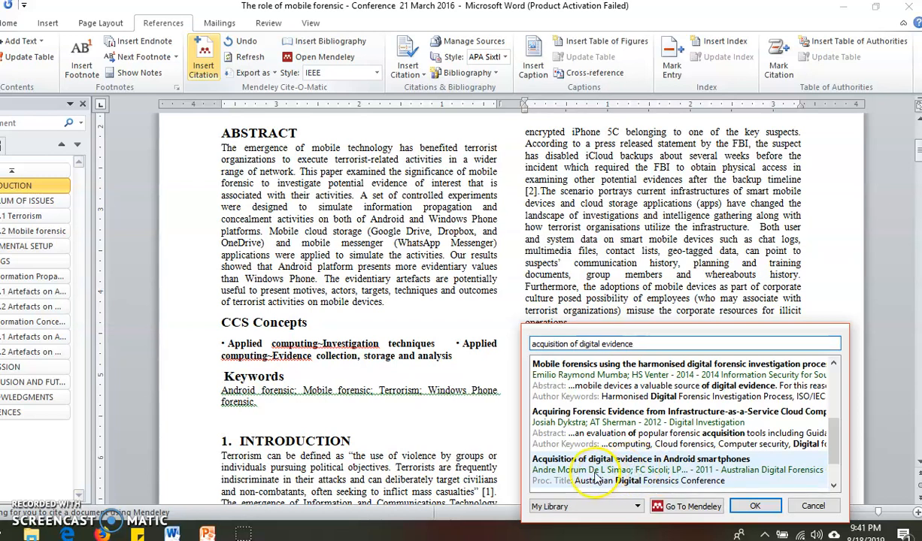
{"action": "left_click", "coordinate": [596, 475]}
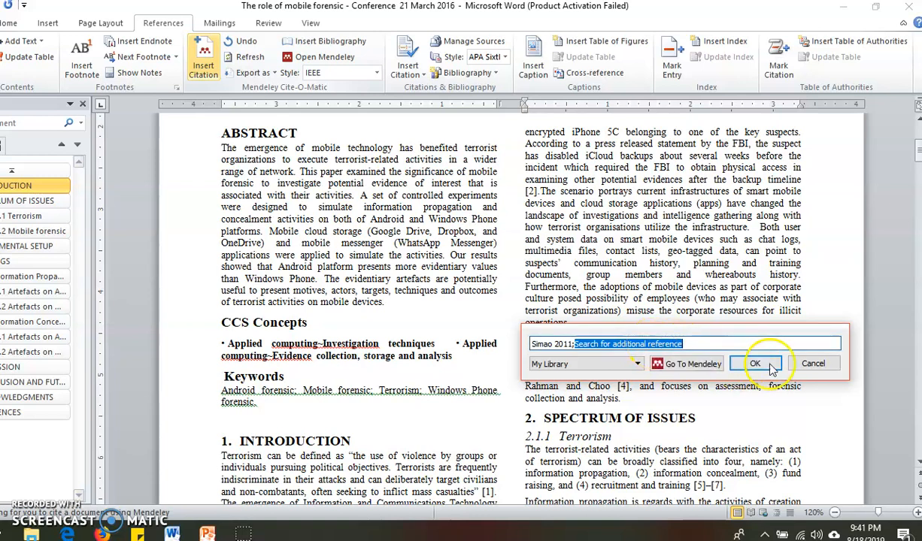
{"action": "left_click", "coordinate": [761, 366]}
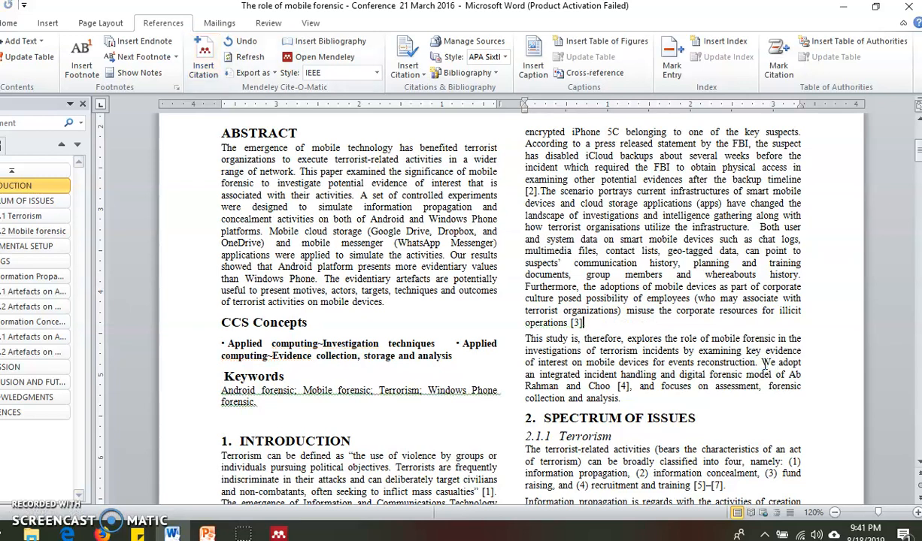
- Delete the [3] citation after "illicit operations", leaving a space and a period there
{"action": "left_click", "coordinate": [606, 304]}
{"action": "left_click", "coordinate": [576, 323]}
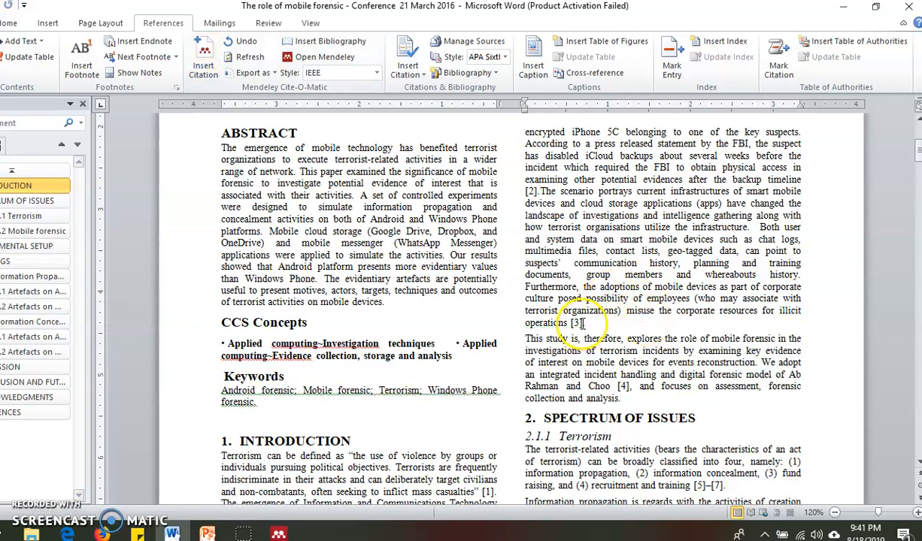
{"action": "key", "text": "Delete"}
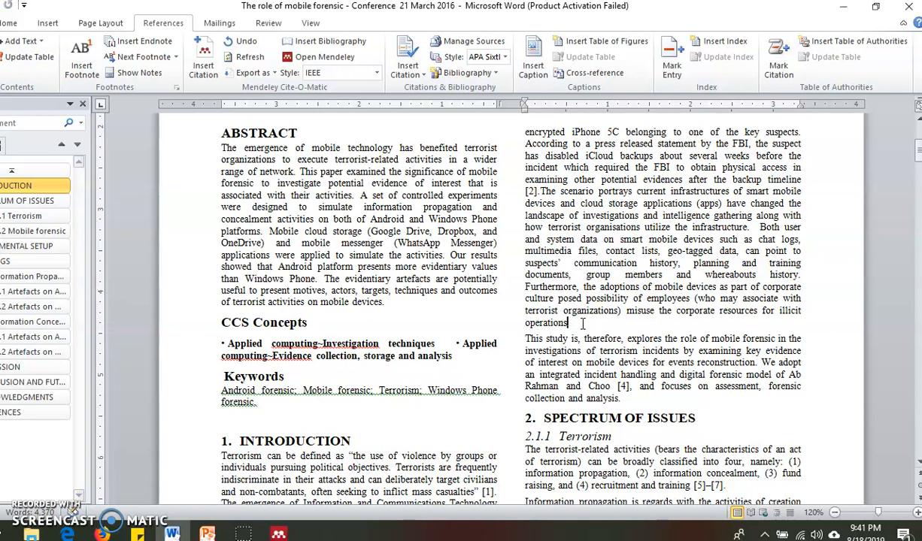
{"action": "left_click", "coordinate": [132, 133]}
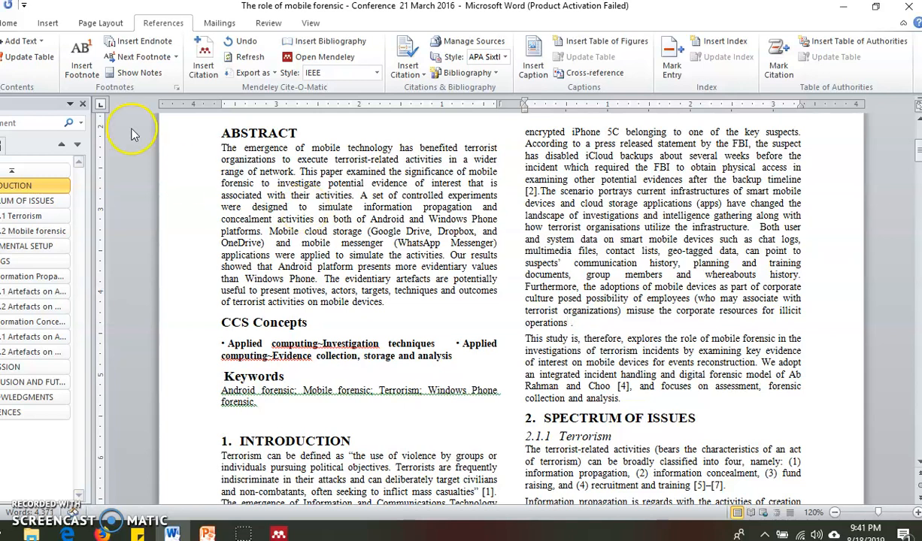
- Insert a citation of "Acquisition of digital evidence in Android smartphones" after "illicit operations", finding it by its first author's surname
{"action": "left_click", "coordinate": [197, 79]}
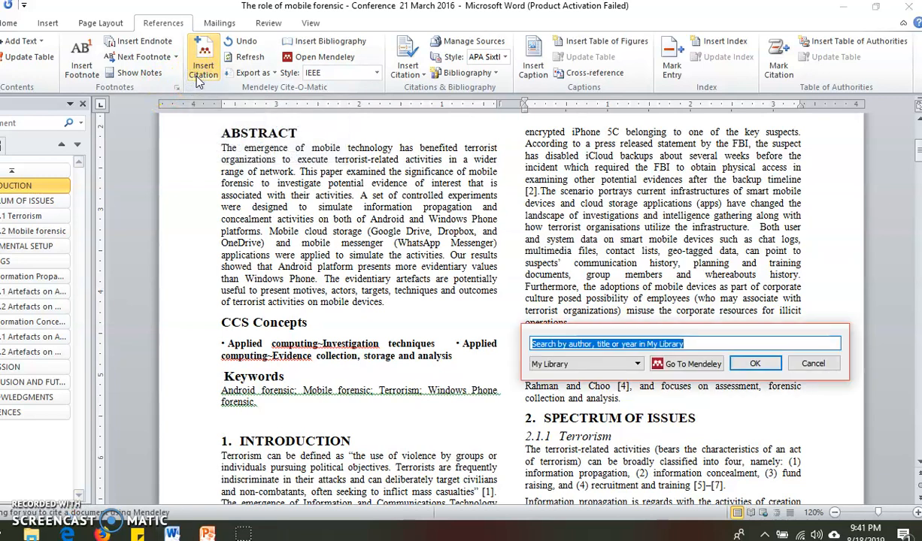
{"action": "type", "text": "sima"}
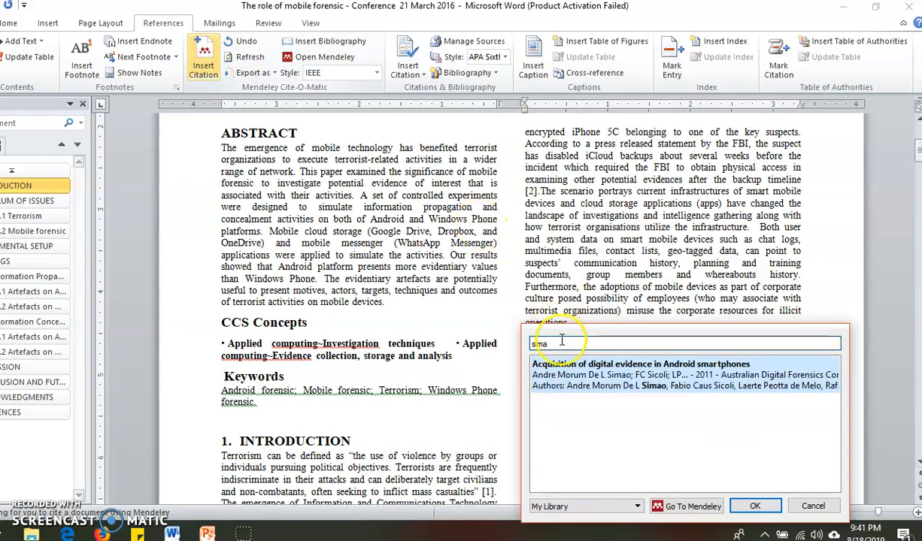
{"action": "left_click", "coordinate": [621, 385]}
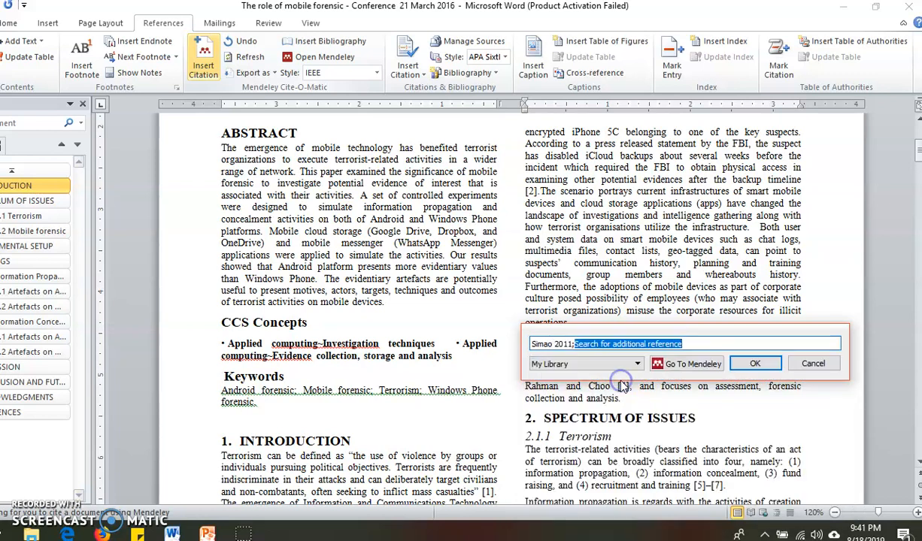
{"action": "left_click", "coordinate": [748, 365]}
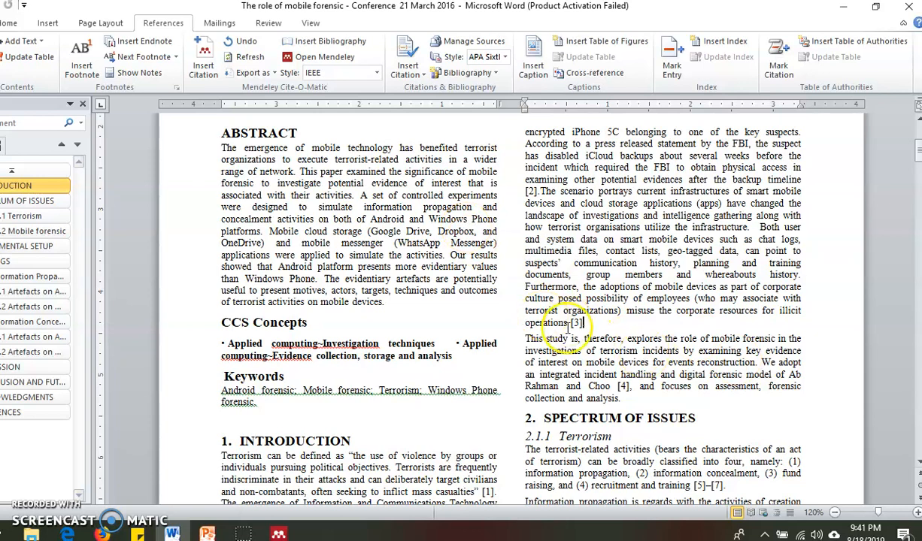
- Change the document's Mendeley citation style to American Psychological Association 6th edition and refresh the citations
{"action": "left_click", "coordinate": [377, 73]}
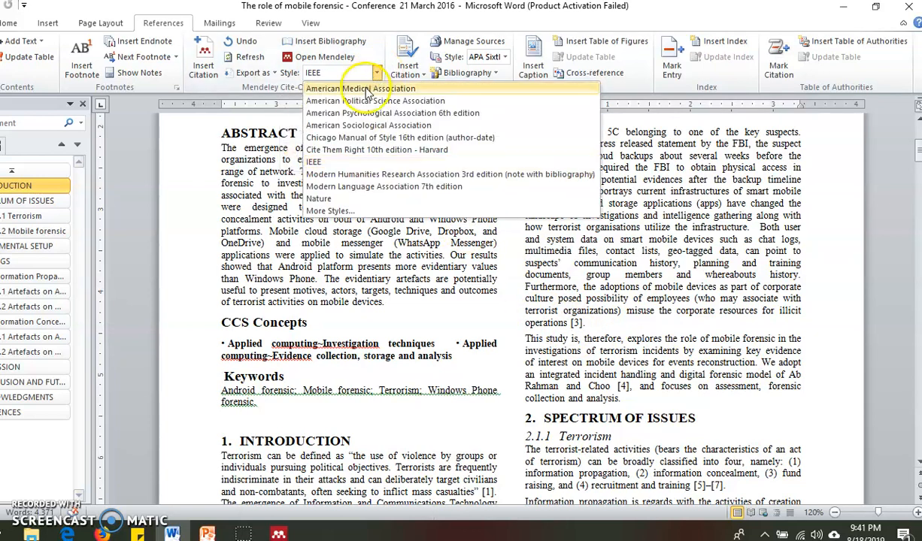
{"action": "left_click", "coordinate": [351, 114]}
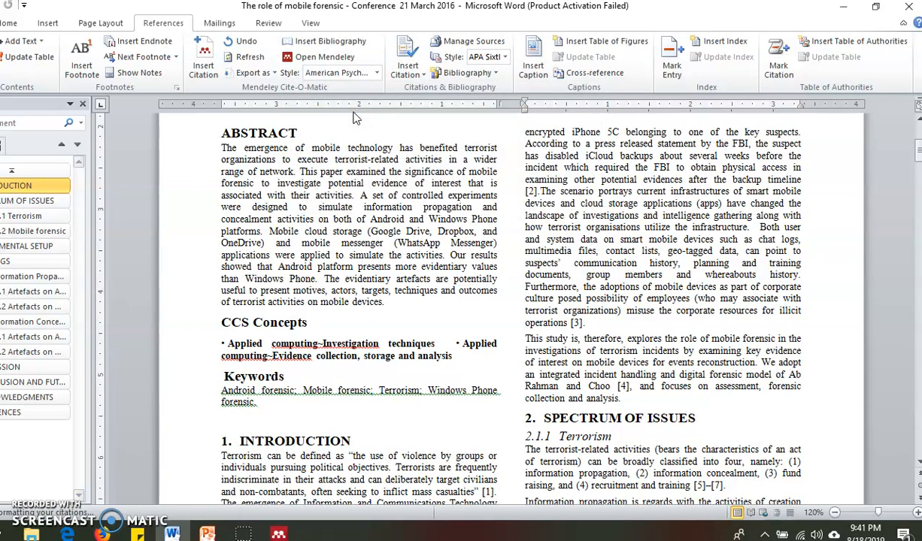
{"action": "left_click", "coordinate": [252, 60]}
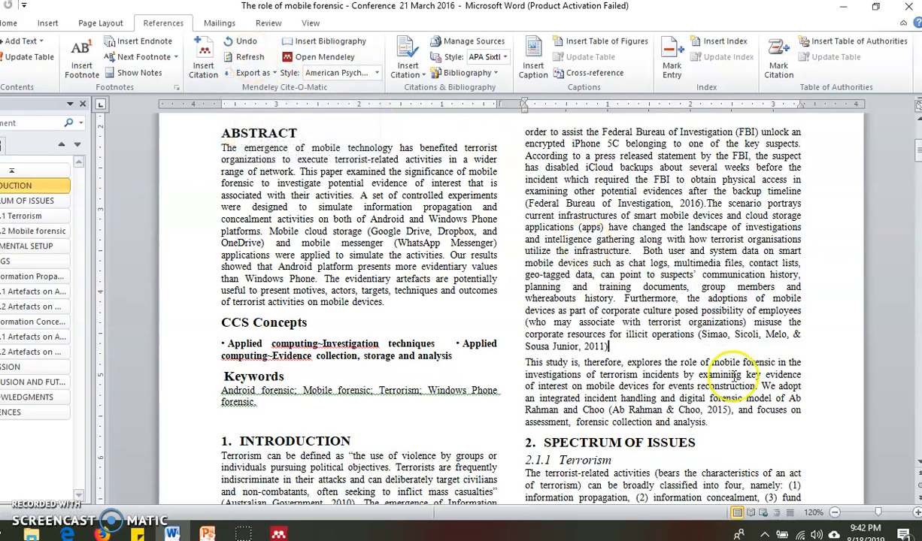
- Edit the 2011 citation after "illicit operations" to suppress its authors, leaving only the year
{"action": "left_click", "coordinate": [610, 347]}
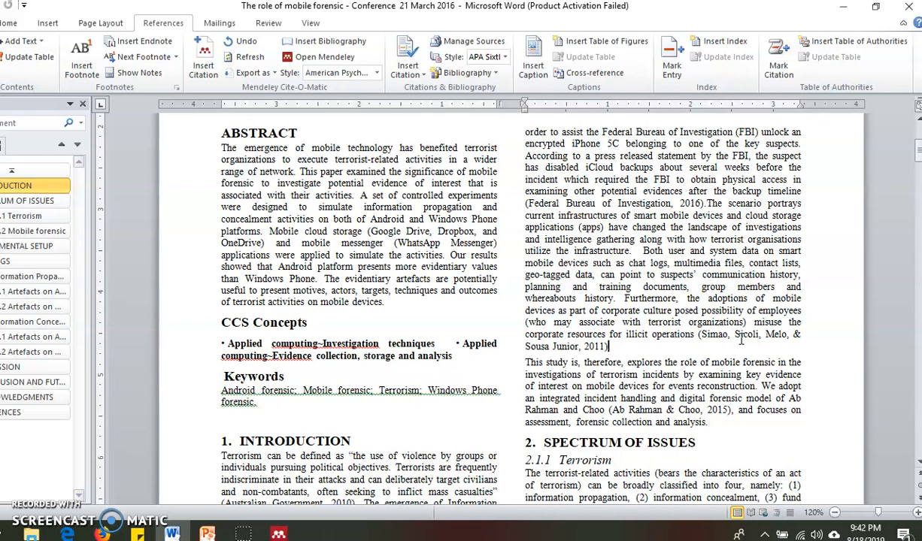
{"action": "left_click", "coordinate": [729, 334]}
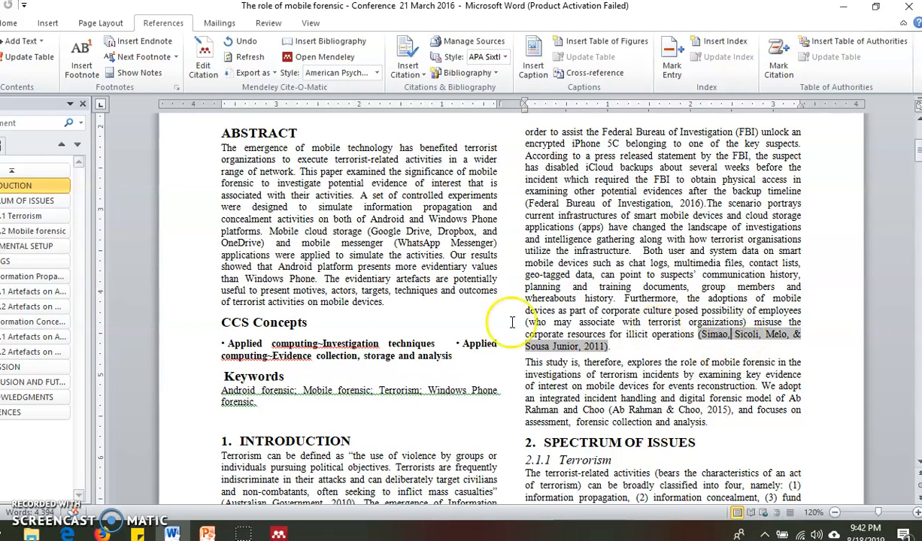
{"action": "left_click", "coordinate": [204, 69]}
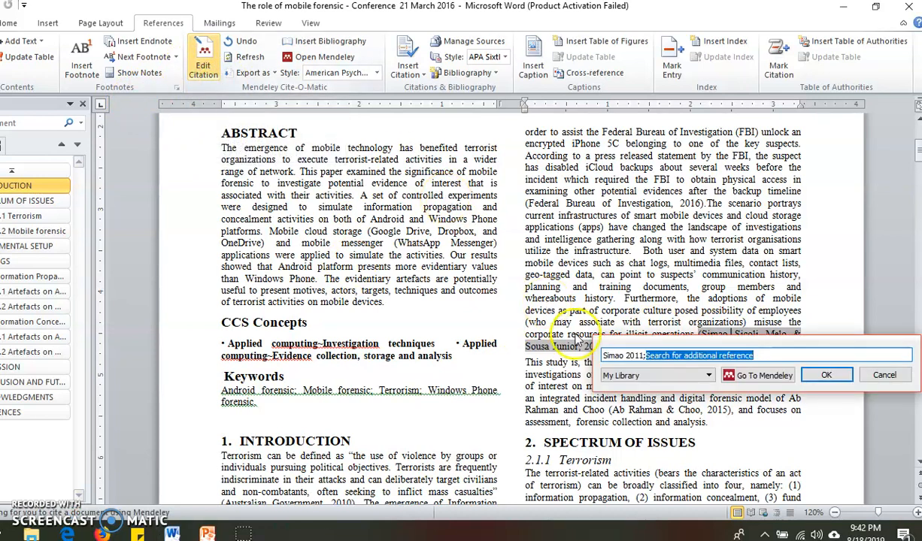
{"action": "left_click", "coordinate": [621, 356]}
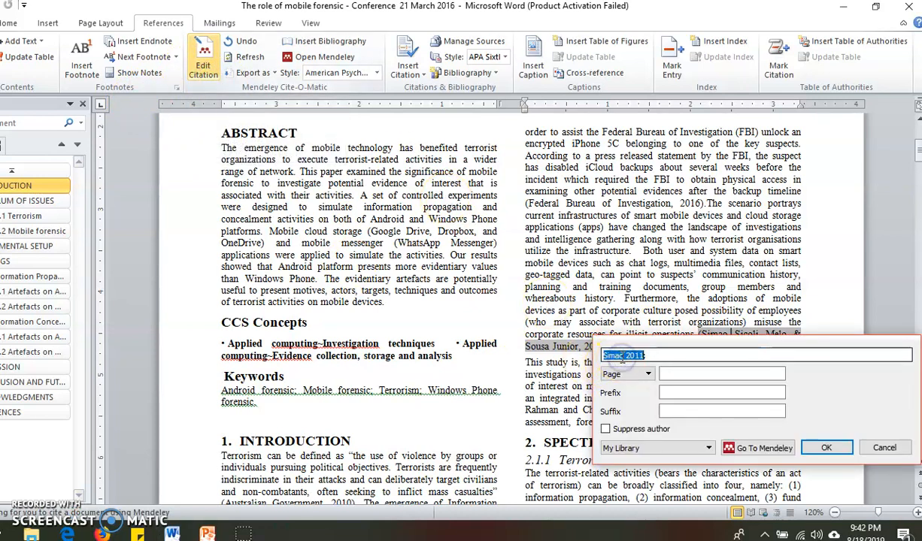
{"action": "left_click", "coordinate": [606, 429]}
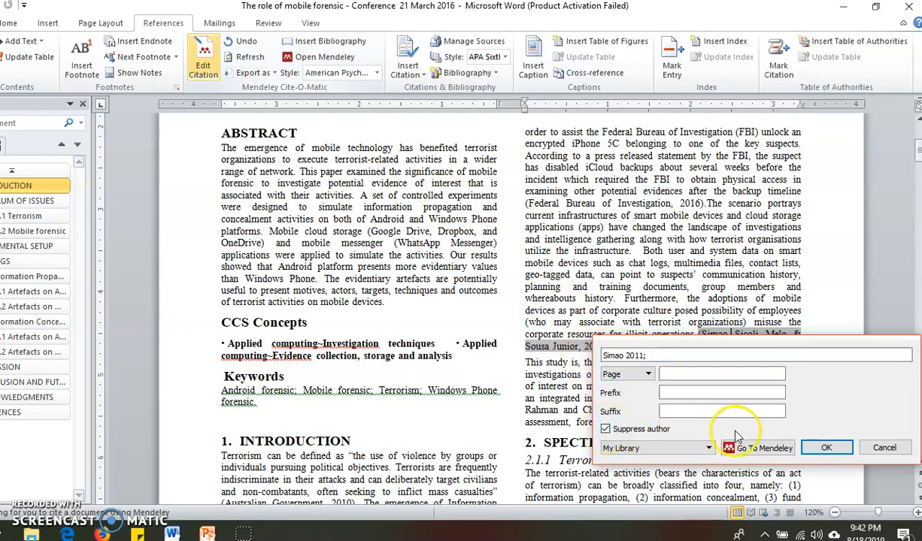
{"action": "left_click", "coordinate": [820, 448]}
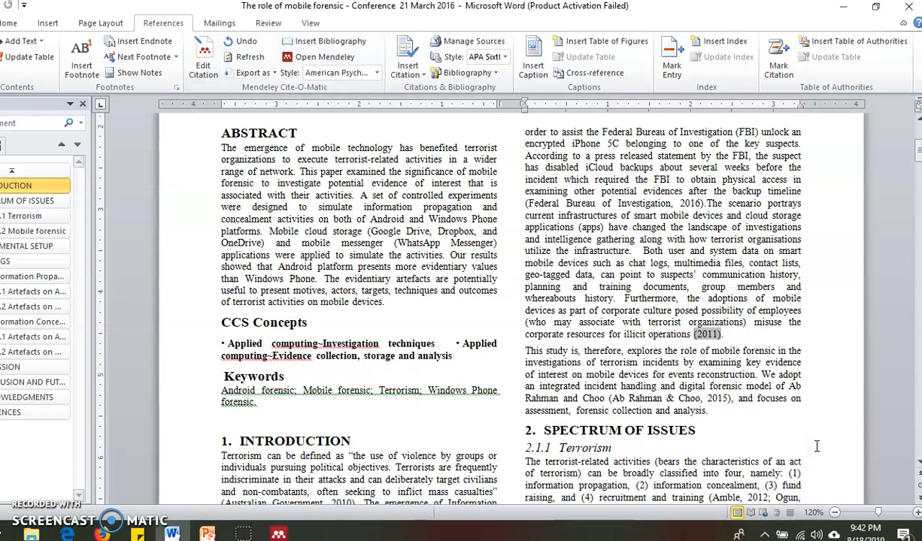
{"action": "left_click", "coordinate": [712, 346]}
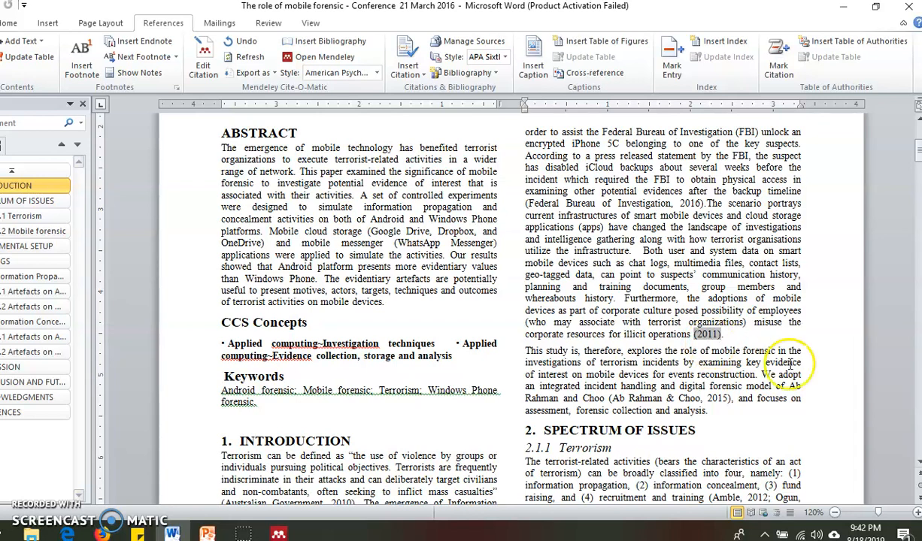
- Suppress the authors in the 2015 citation that follows the integrated incident handling and digital forensic model mention
{"action": "left_click", "coordinate": [917, 468]}
{"action": "left_click", "coordinate": [919, 468]}
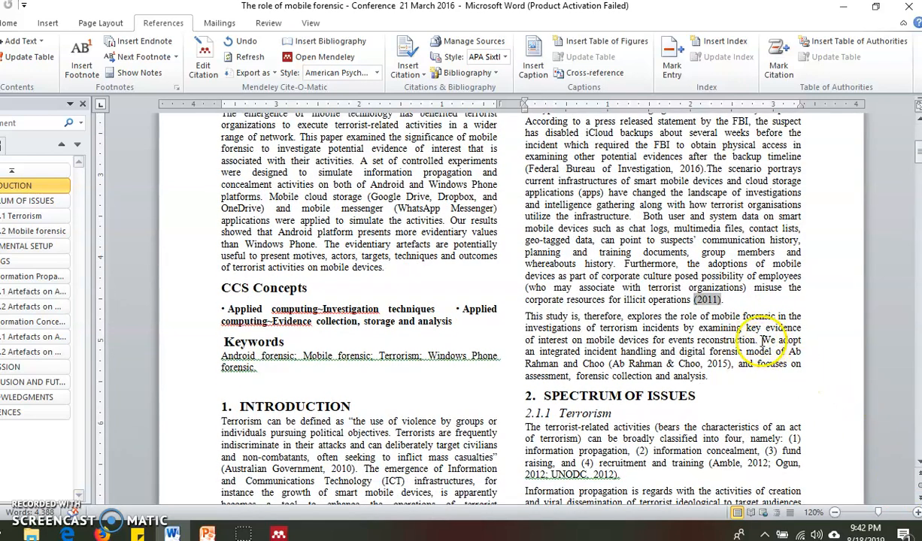
{"action": "left_click_drag", "start_coordinate": [759, 339], "coordinate": [739, 367]}
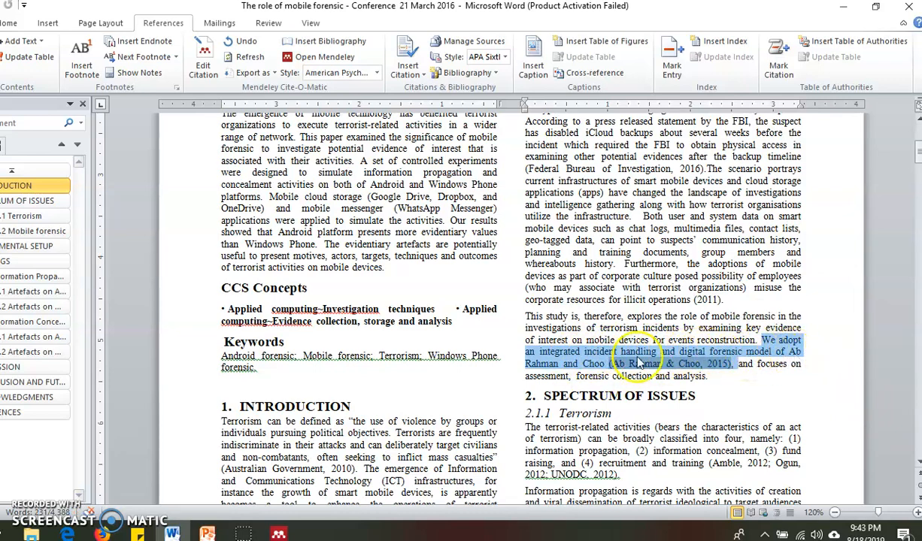
{"action": "left_click", "coordinate": [586, 370]}
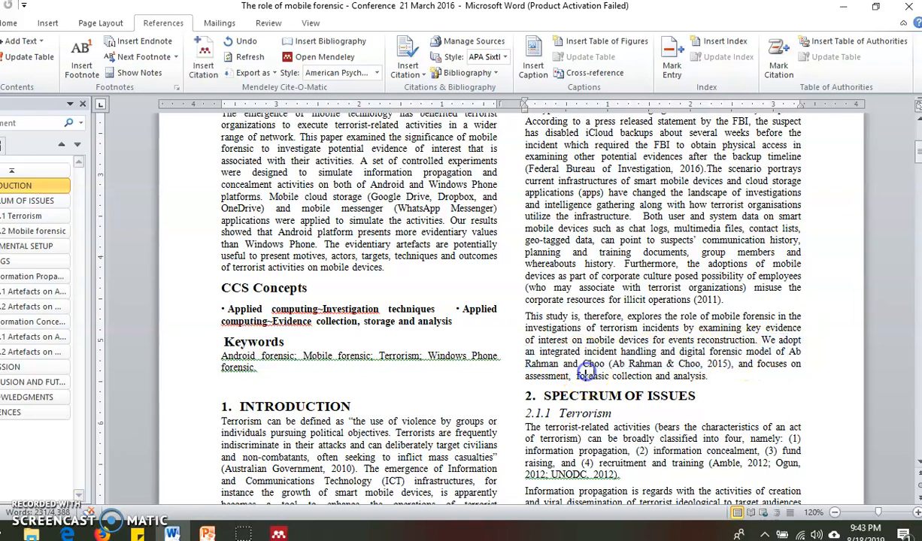
{"action": "left_click", "coordinate": [626, 363]}
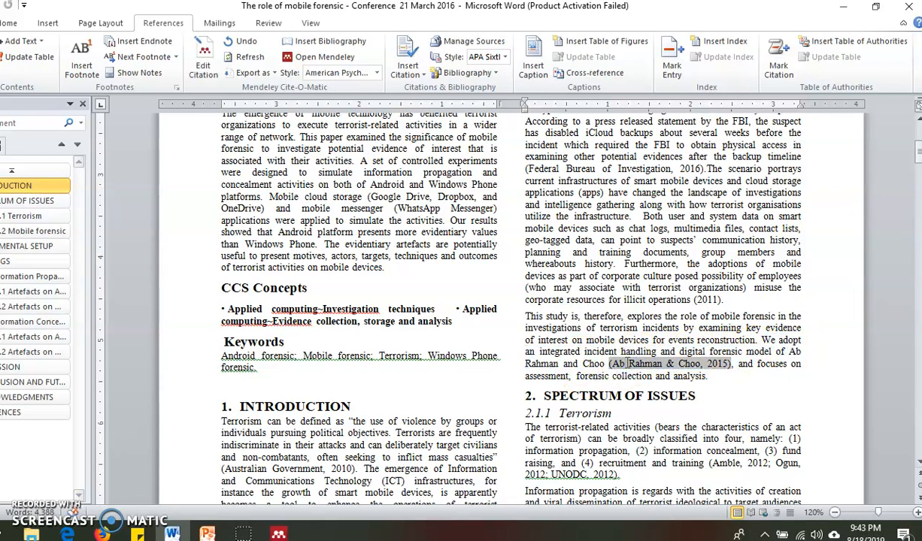
{"action": "left_click", "coordinate": [206, 74]}
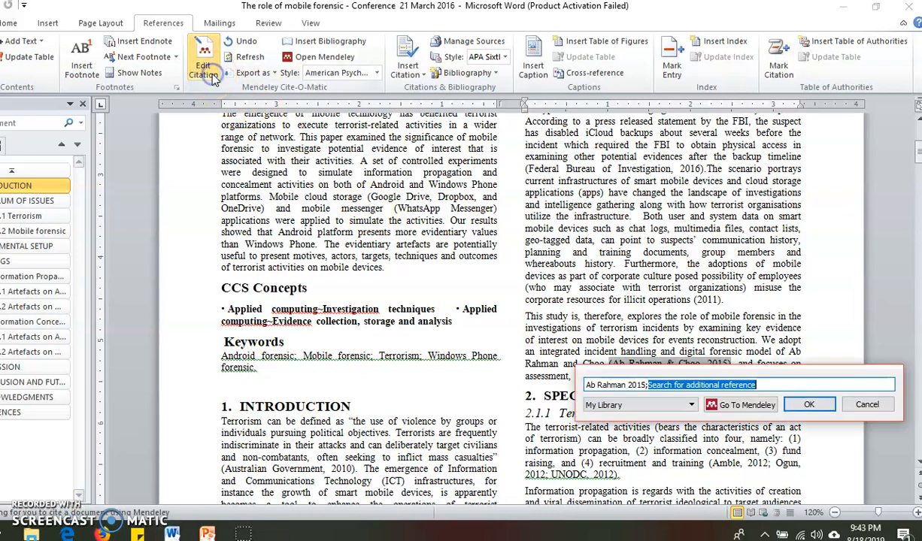
{"action": "left_click", "coordinate": [613, 385]}
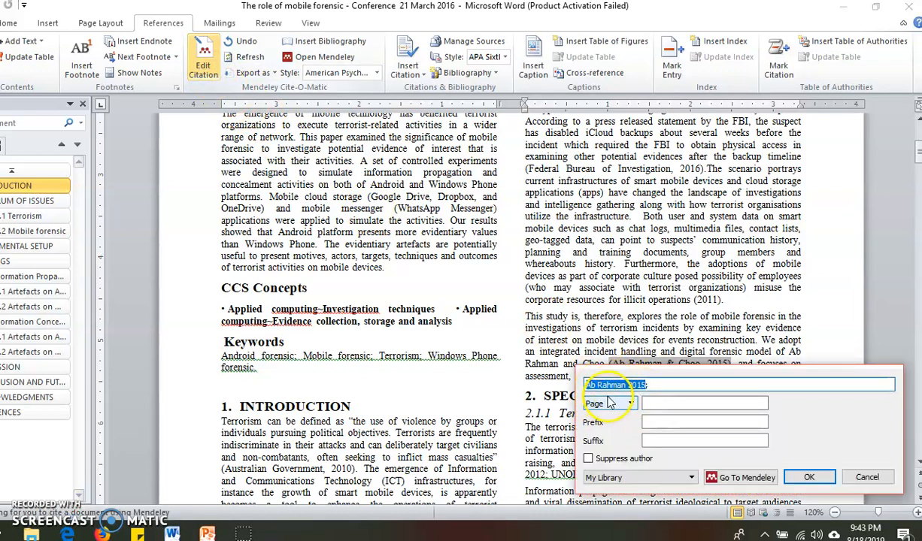
{"action": "left_click", "coordinate": [588, 458]}
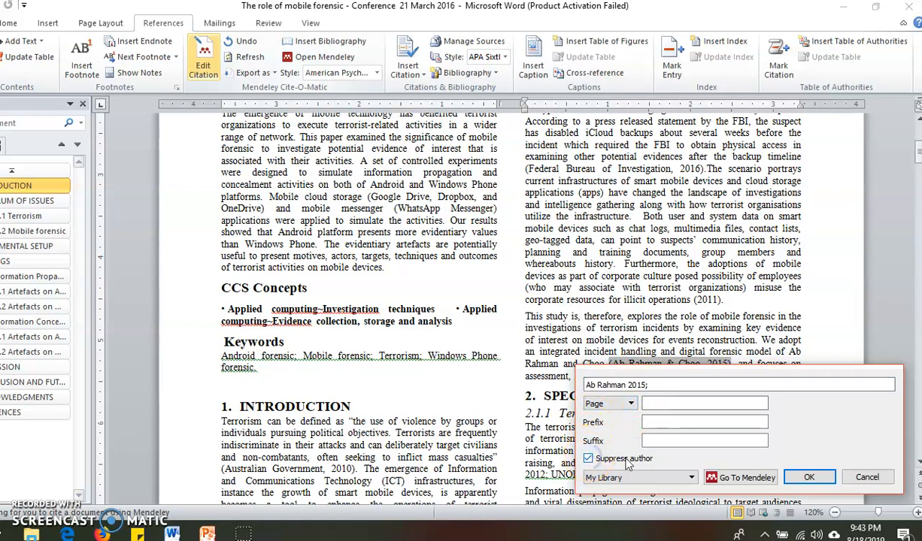
{"action": "left_click", "coordinate": [803, 477]}
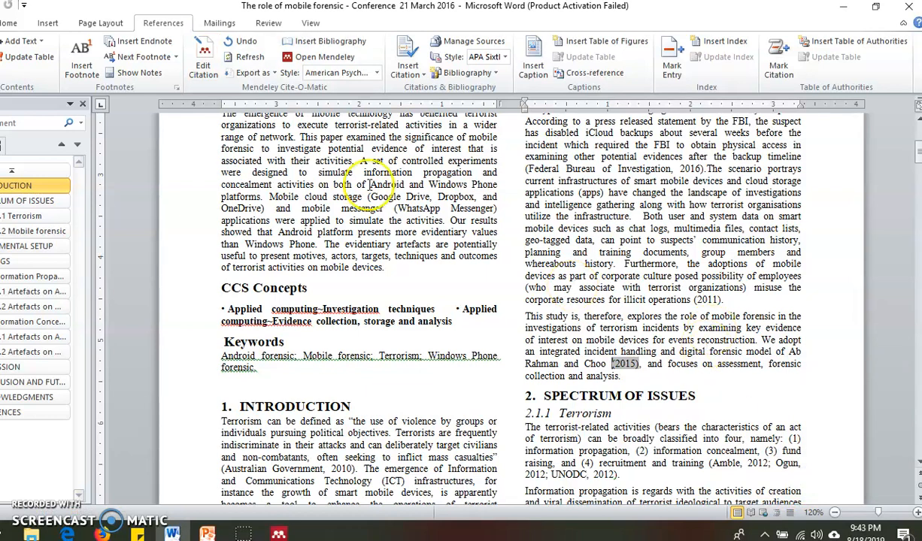
- Change the document's Mendeley citation style to IEEE
{"action": "left_click", "coordinate": [376, 74]}
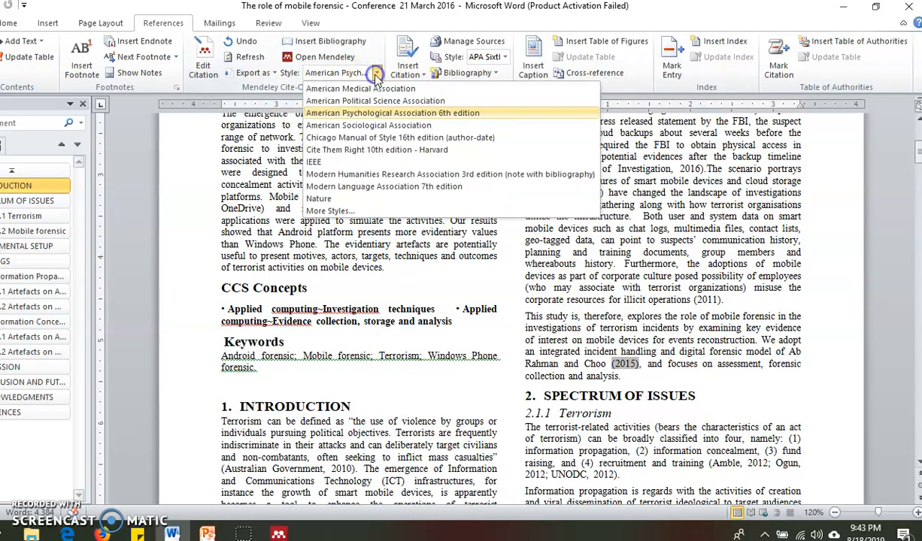
{"action": "left_click", "coordinate": [313, 162]}
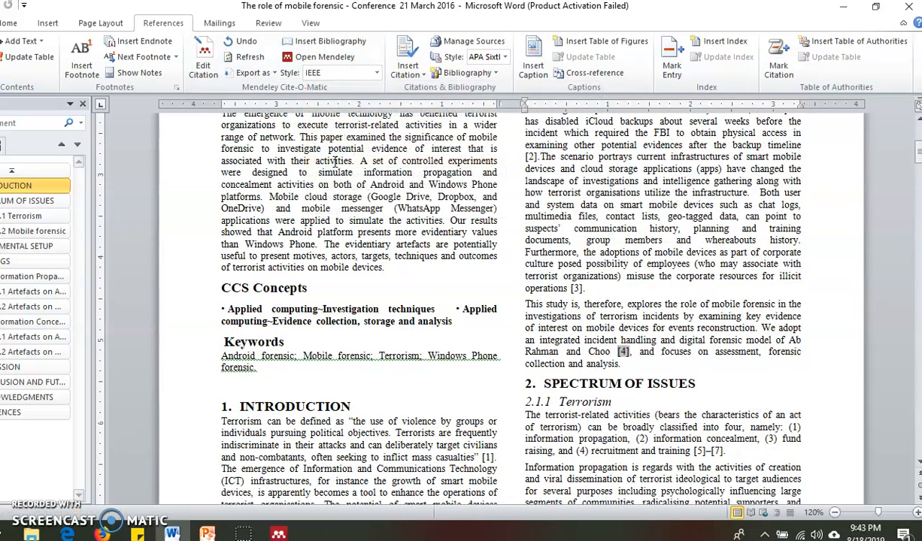
{"action": "left_click", "coordinate": [761, 279]}
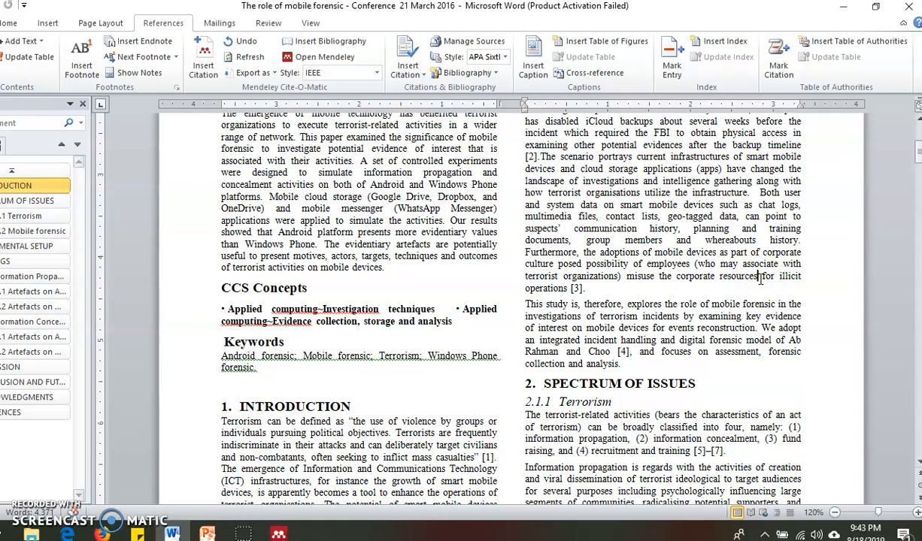
- Insert the Mendeley bibliography on the empty line under the "8. REFERENCES" heading at the document's end
{"action": "scroll", "coordinate": [760, 279], "scroll_direction": "down", "scroll_amount": 20}
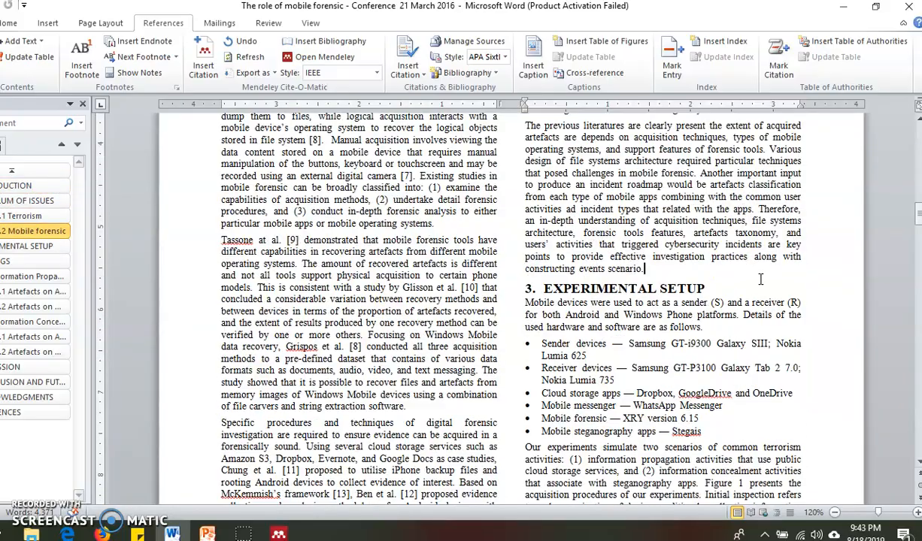
{"action": "scroll", "coordinate": [761, 279], "scroll_direction": "down", "scroll_amount": 20}
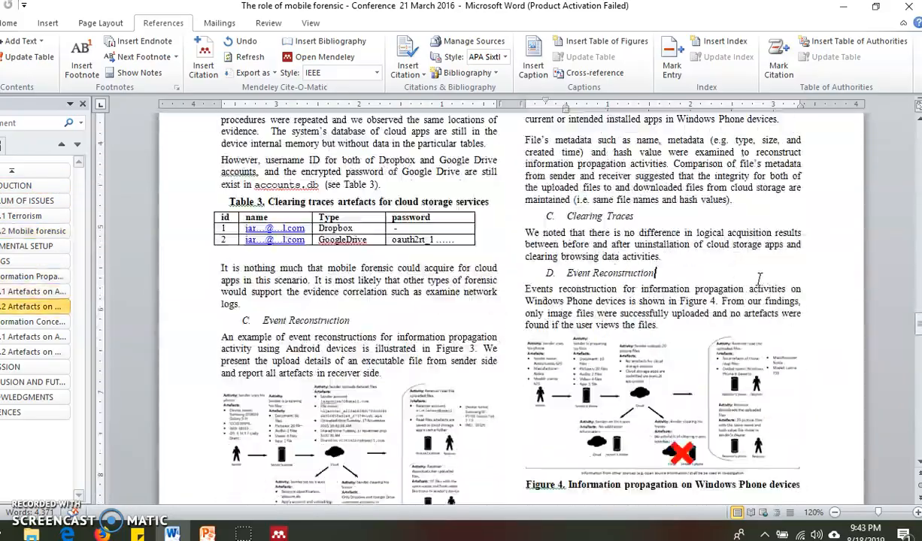
{"action": "scroll", "coordinate": [761, 279], "scroll_direction": "down", "scroll_amount": 20}
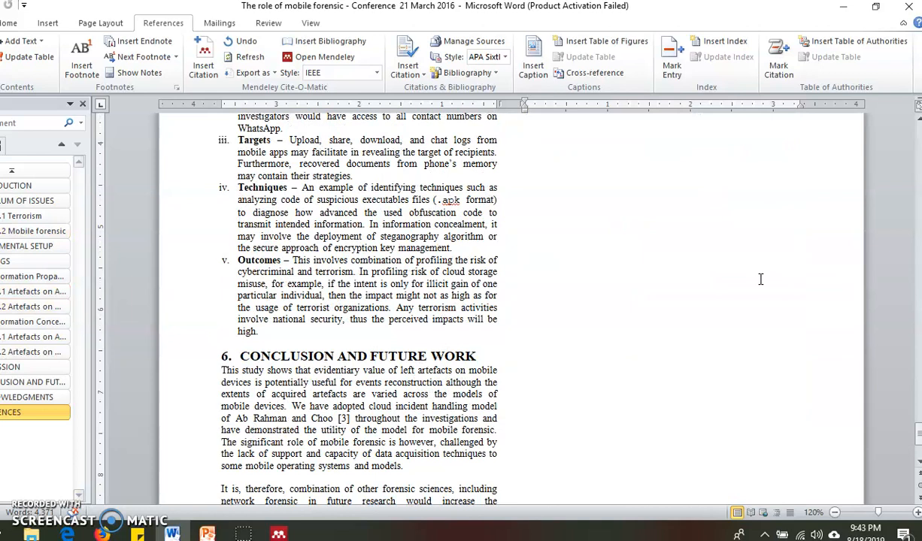
{"action": "scroll", "coordinate": [761, 278], "scroll_direction": "up", "scroll_amount": 10}
{"action": "left_click", "coordinate": [760, 279]}
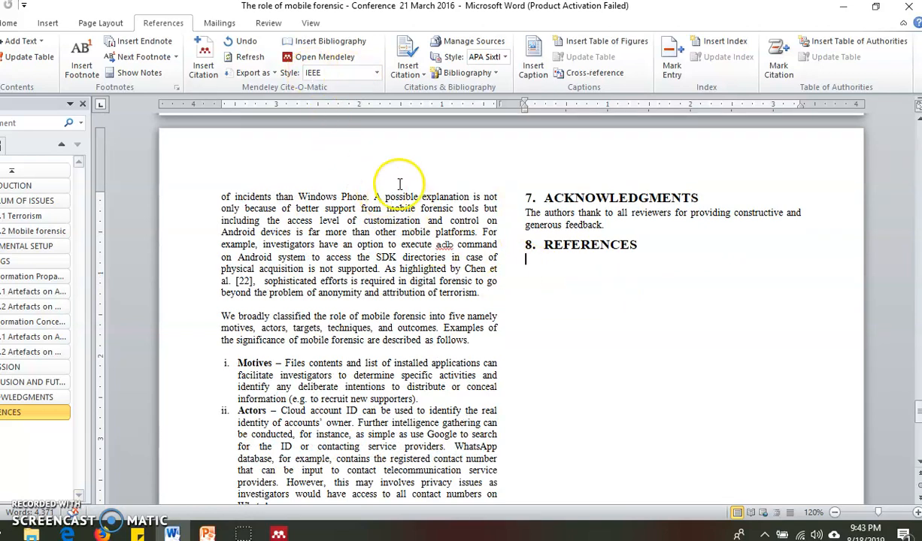
{"action": "left_click", "coordinate": [336, 44]}
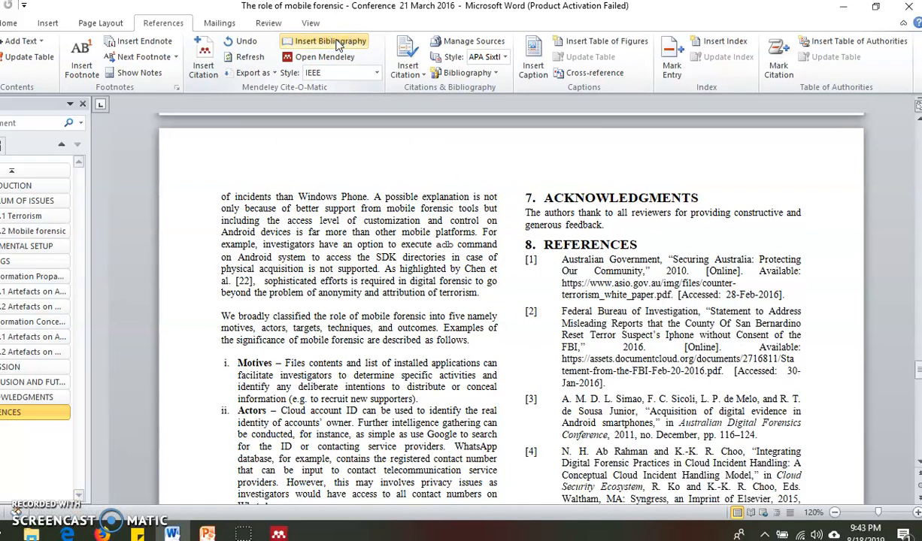